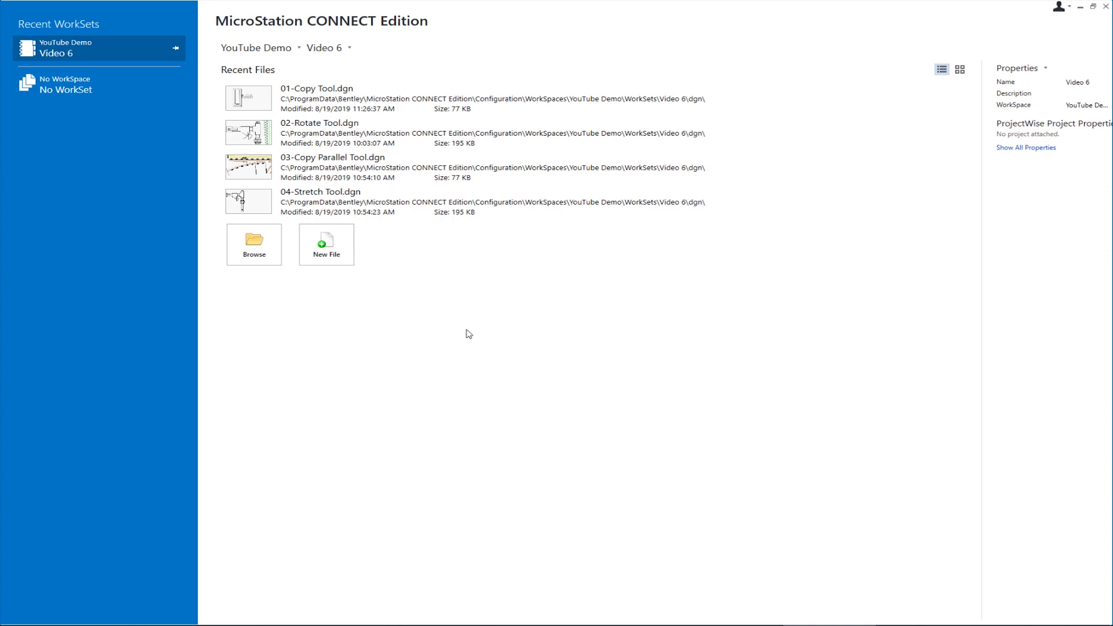
- Open 01-Copy Tool.dgn and make 2 copies of the red rebar dot, spaced horizontally by half the length of the horizontal bar
{"action": "left_click", "coordinate": [259, 99]}
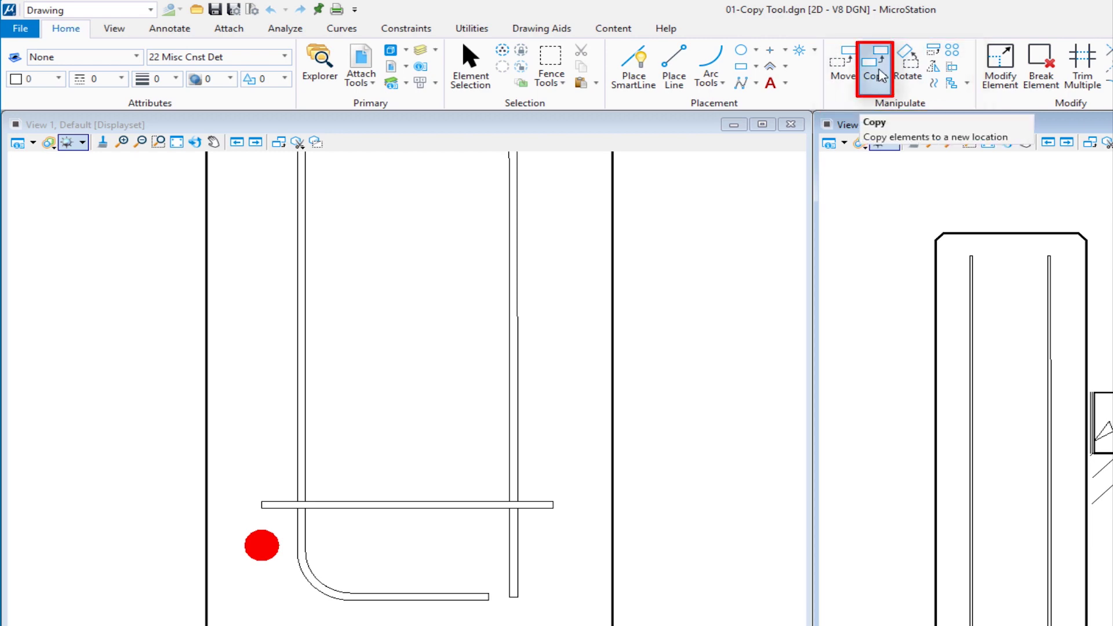
{"action": "left_click", "coordinate": [879, 75]}
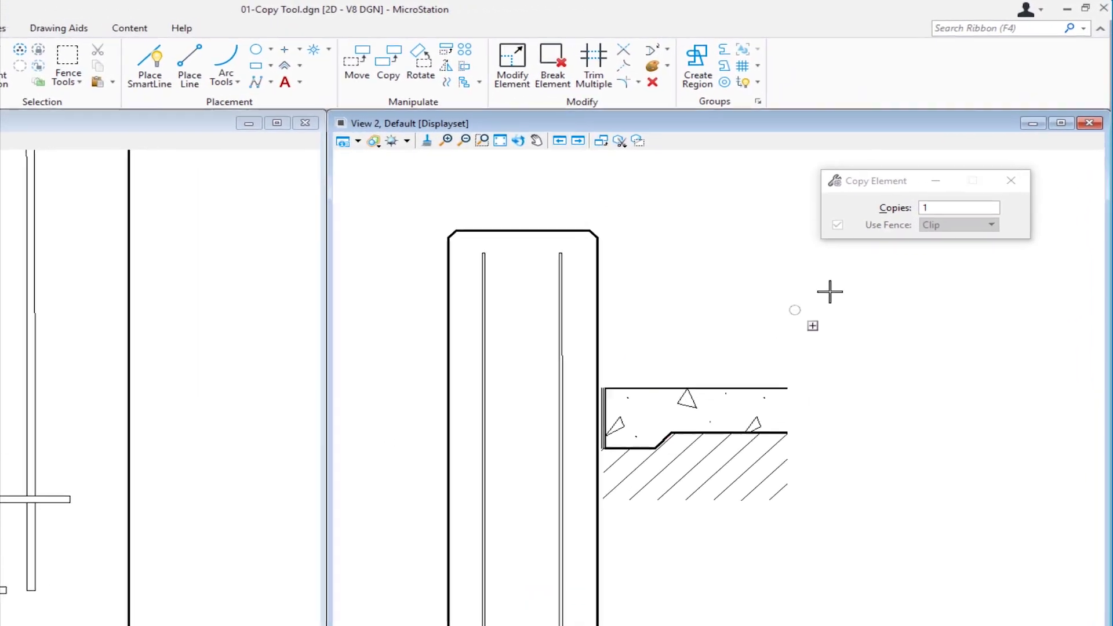
{"action": "left_click", "coordinate": [931, 214]}
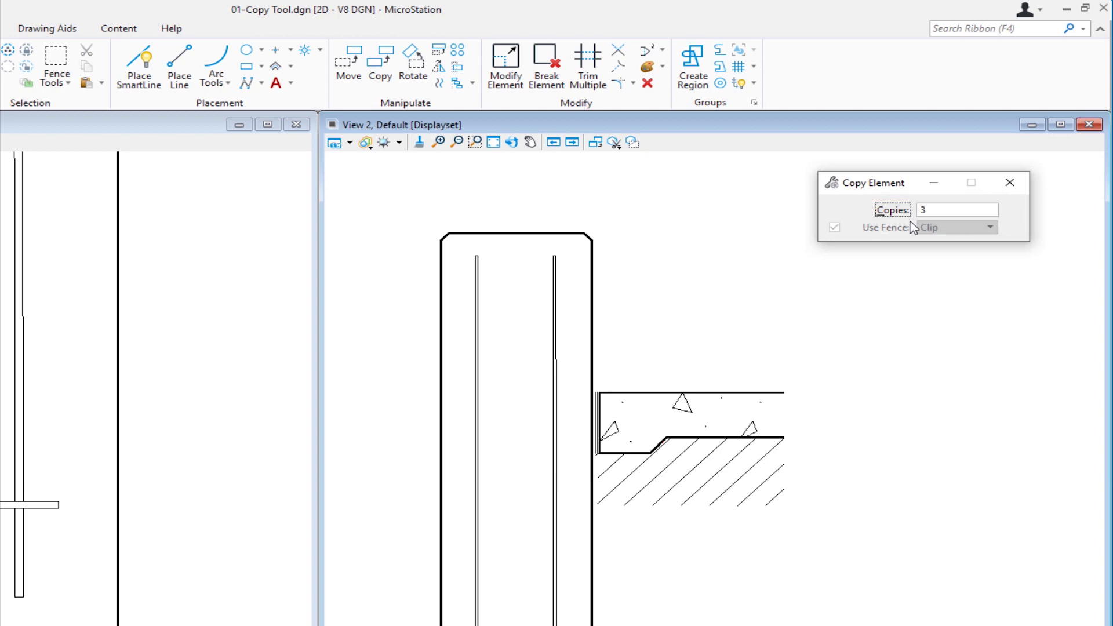
{"action": "key", "text": "Return"}
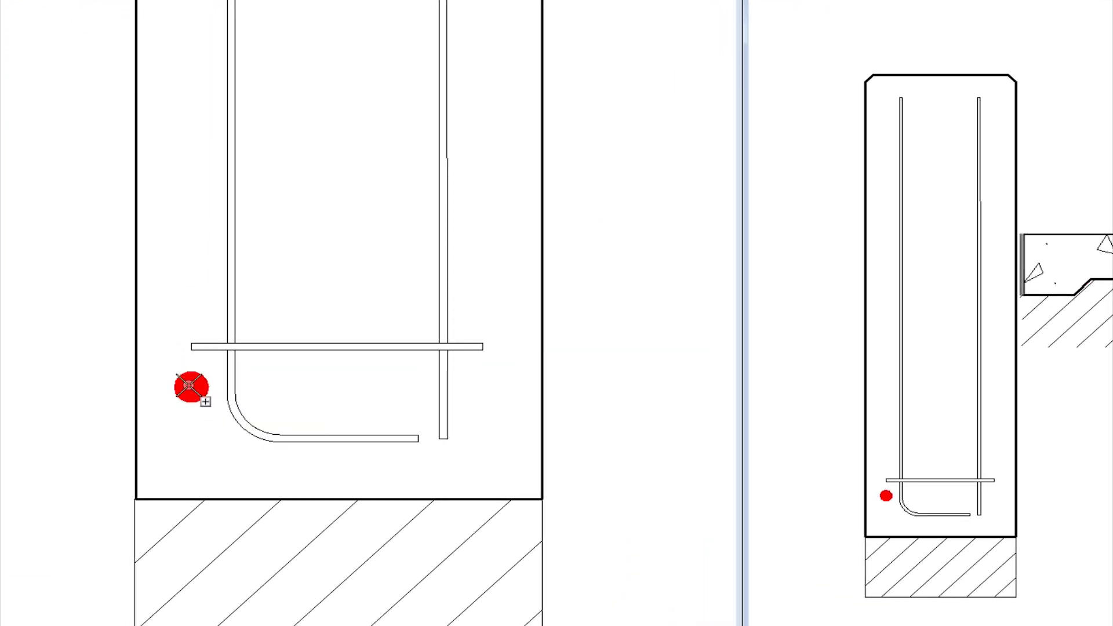
{"action": "left_click", "coordinate": [192, 386]}
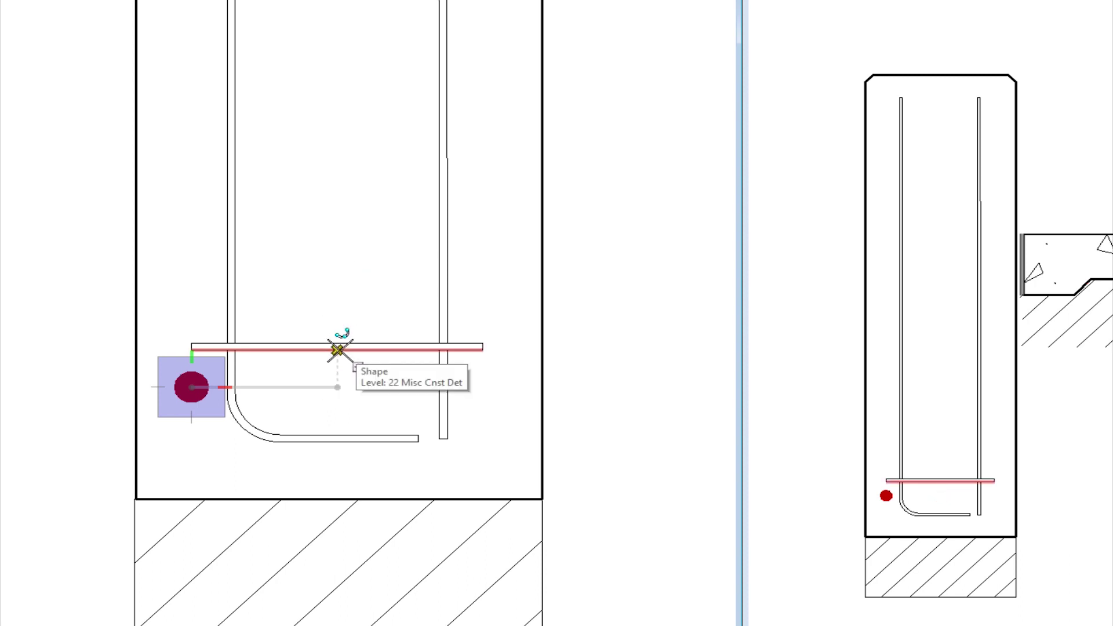
{"action": "left_click", "coordinate": [337, 350]}
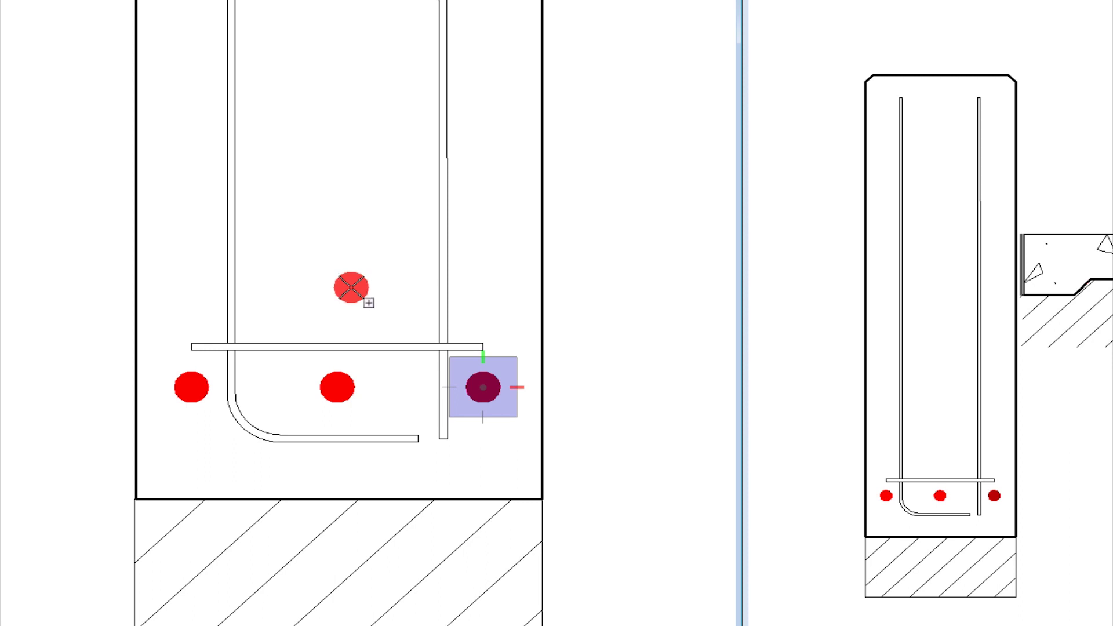
{"action": "right_click", "coordinate": [352, 286]}
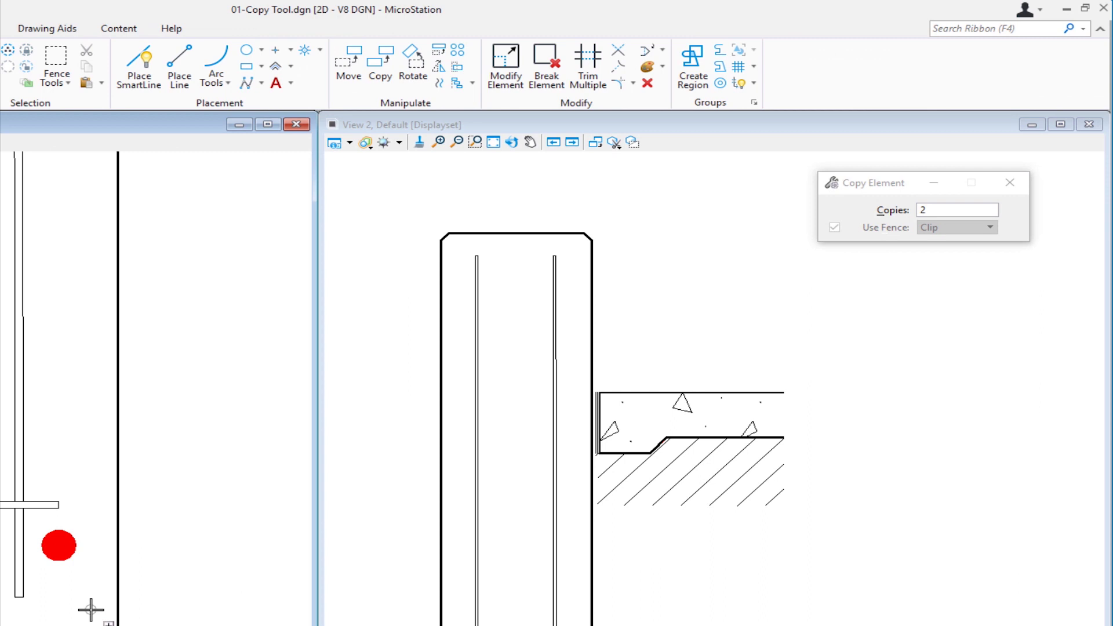
- Copy the two outer rebar dots together vertically upward, making 4 evenly spaced copies along the wall's vertical bars
{"action": "double_click", "coordinate": [924, 211]}
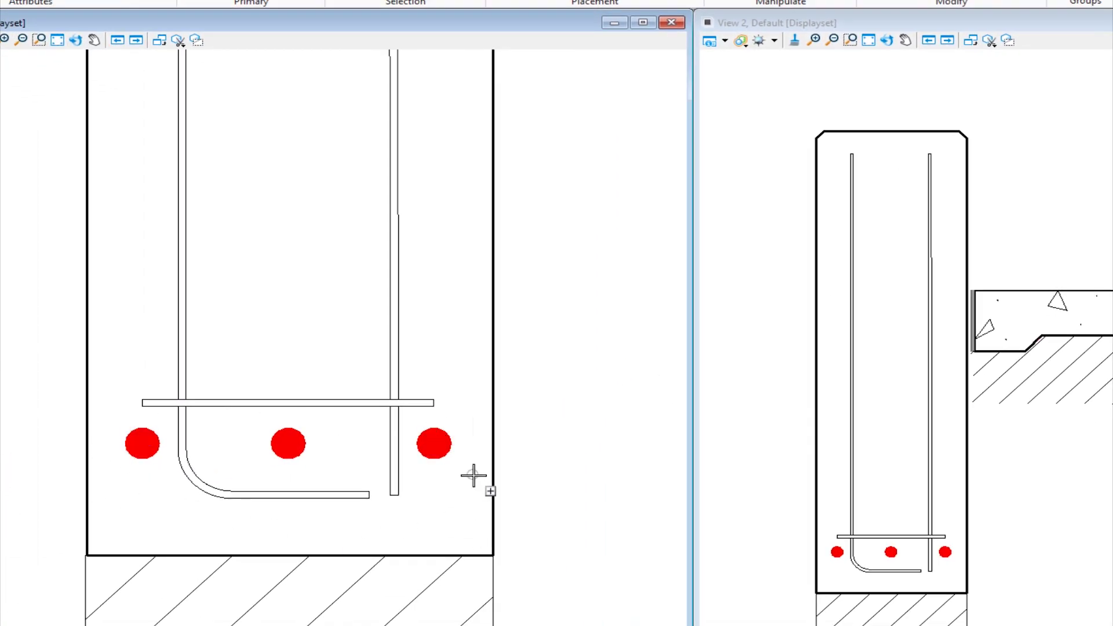
{"action": "left_click_drag", "start_coordinate": [468, 480], "coordinate": [419, 432]}
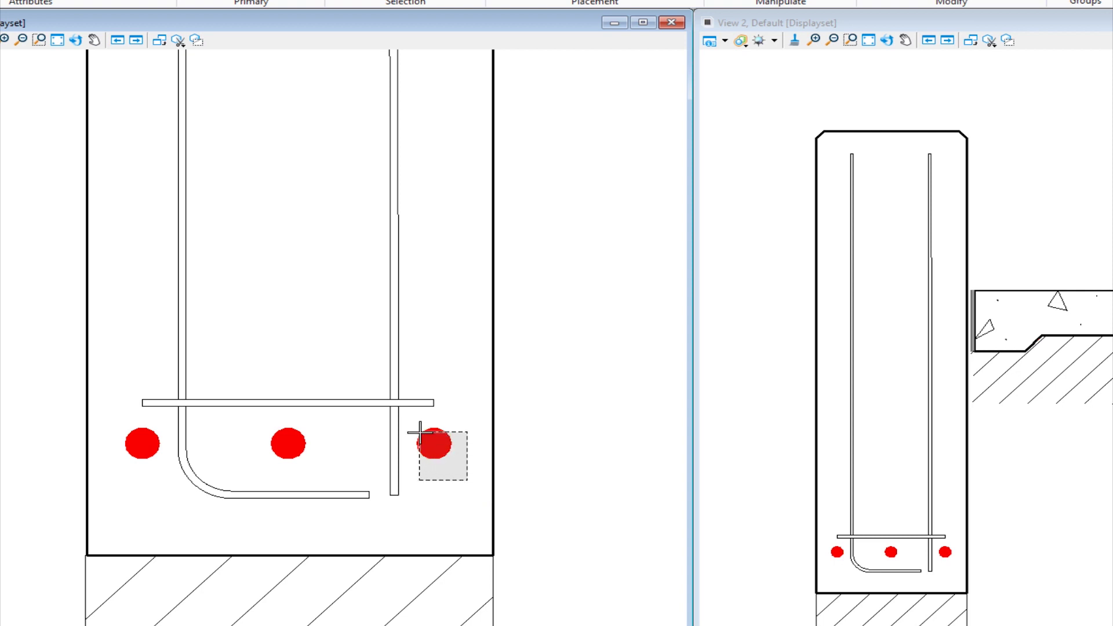
{"action": "mouse_move", "coordinate": [419, 432]}
{"action": "left_mouse_down"}
{"action": "mouse_move", "coordinate": [537, 417]}
{"action": "mouse_move", "coordinate": [422, 418]}
{"action": "mouse_move", "coordinate": [405, 426]}
{"action": "mouse_move", "coordinate": [415, 434]}
{"action": "left_mouse_up"}
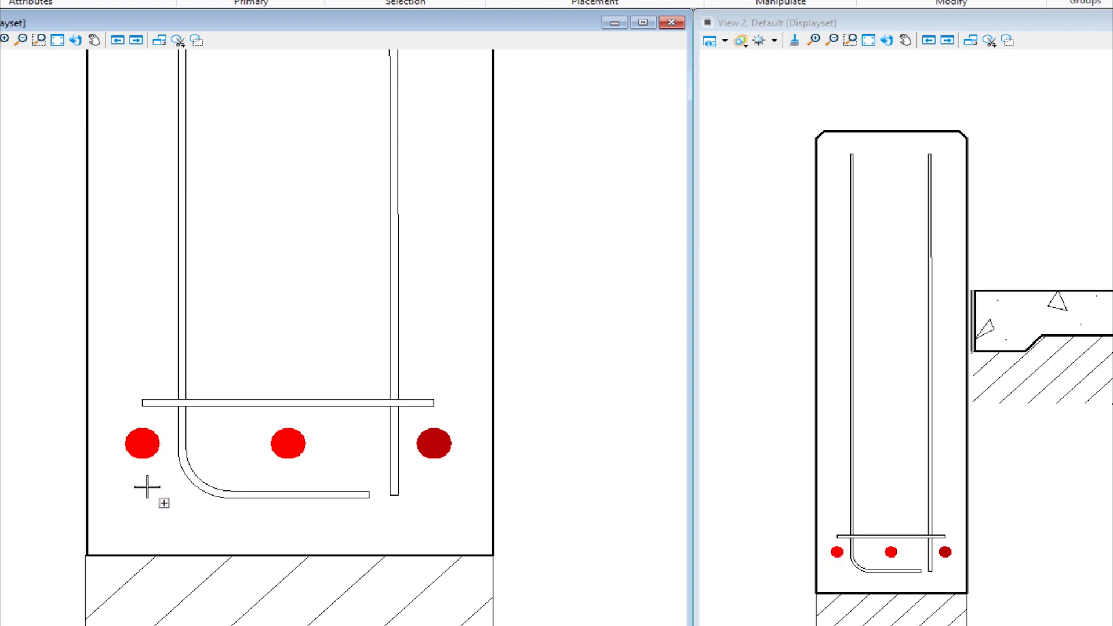
{"action": "left_click_drag", "start_coordinate": [147, 486], "coordinate": [113, 434]}
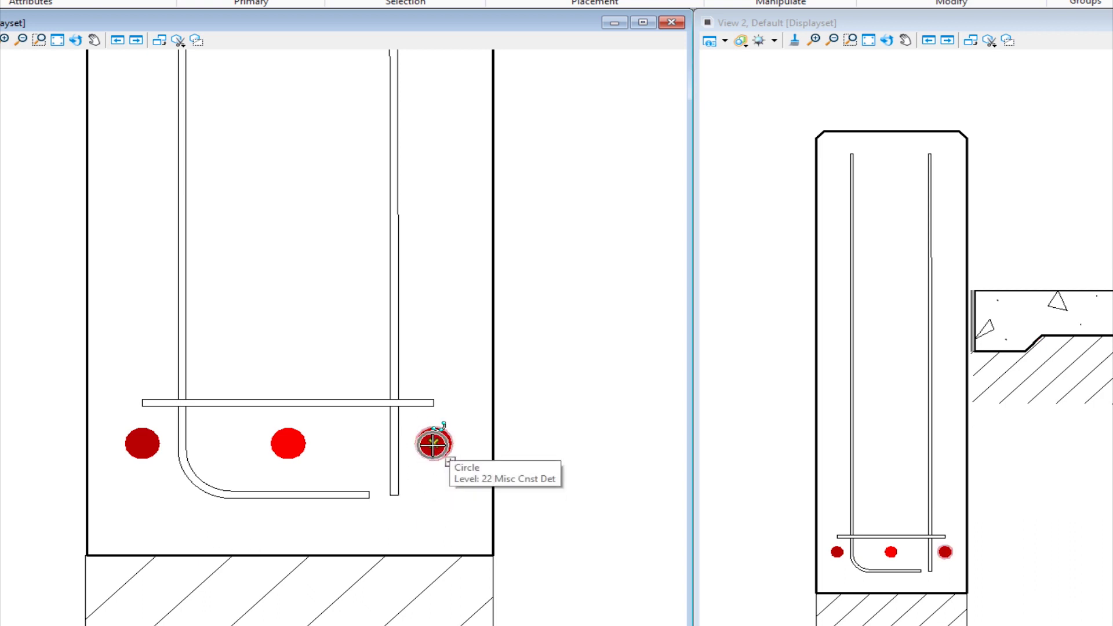
{"action": "left_click_drag", "start_coordinate": [434, 444], "coordinate": [434, 273]}
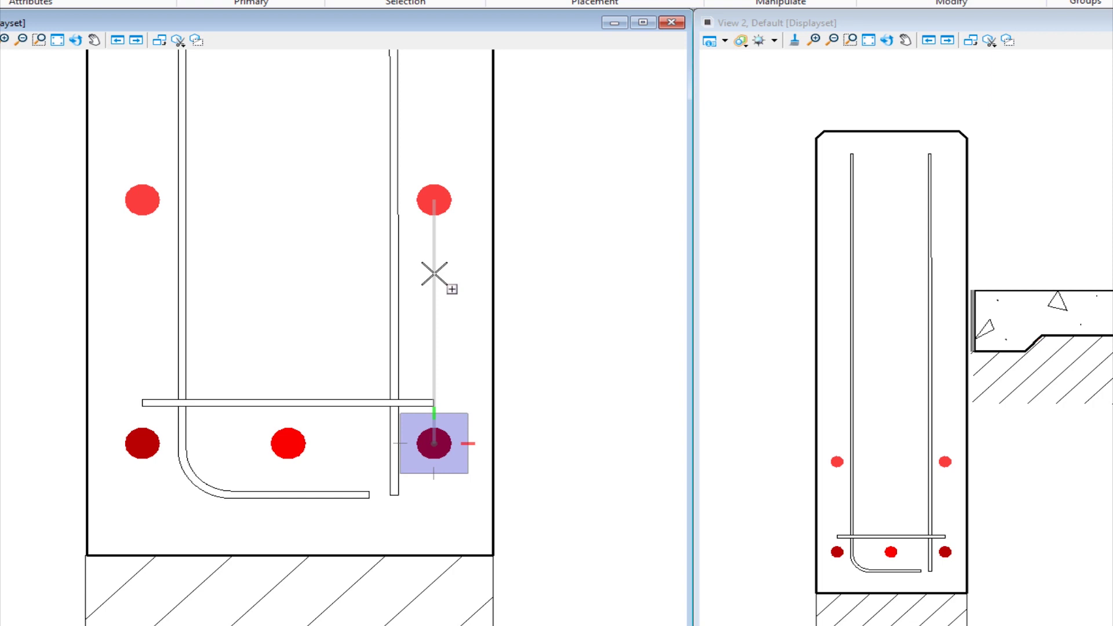
{"action": "left_click", "coordinate": [434, 273]}
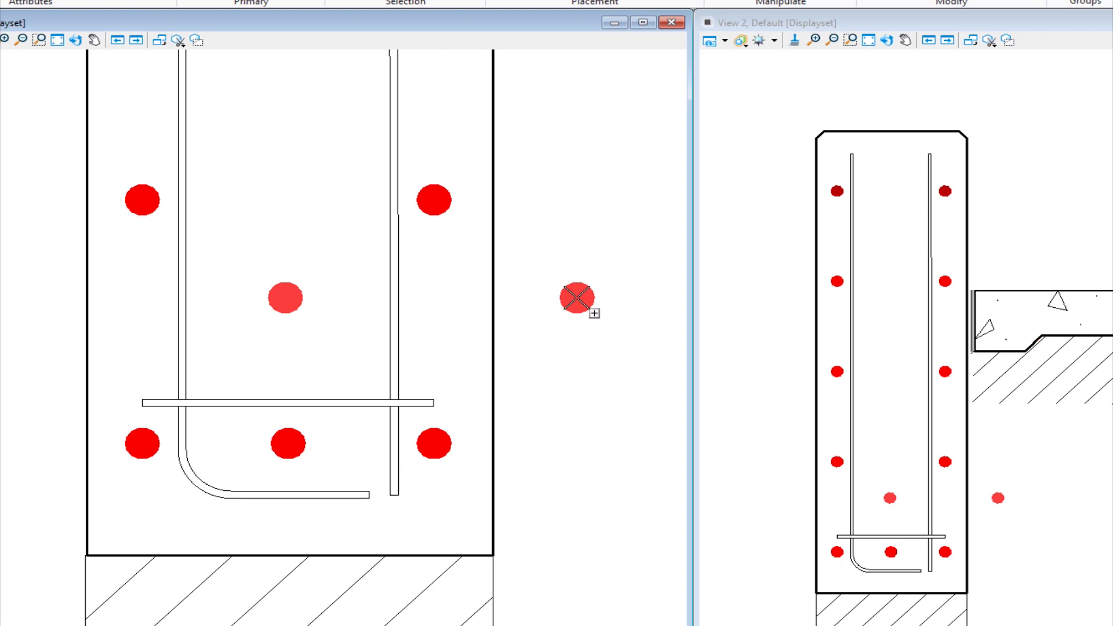
{"action": "right_click", "coordinate": [579, 298]}
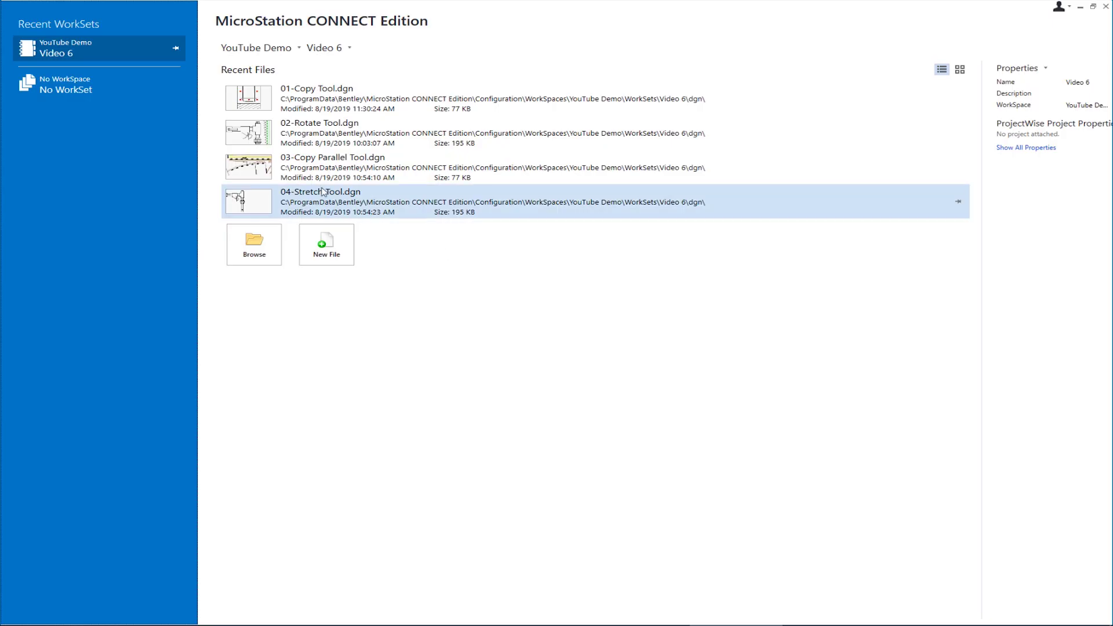
- Open 02-Rotate Tool.dgn and start the Rotate tool
{"action": "left_click", "coordinate": [258, 138]}
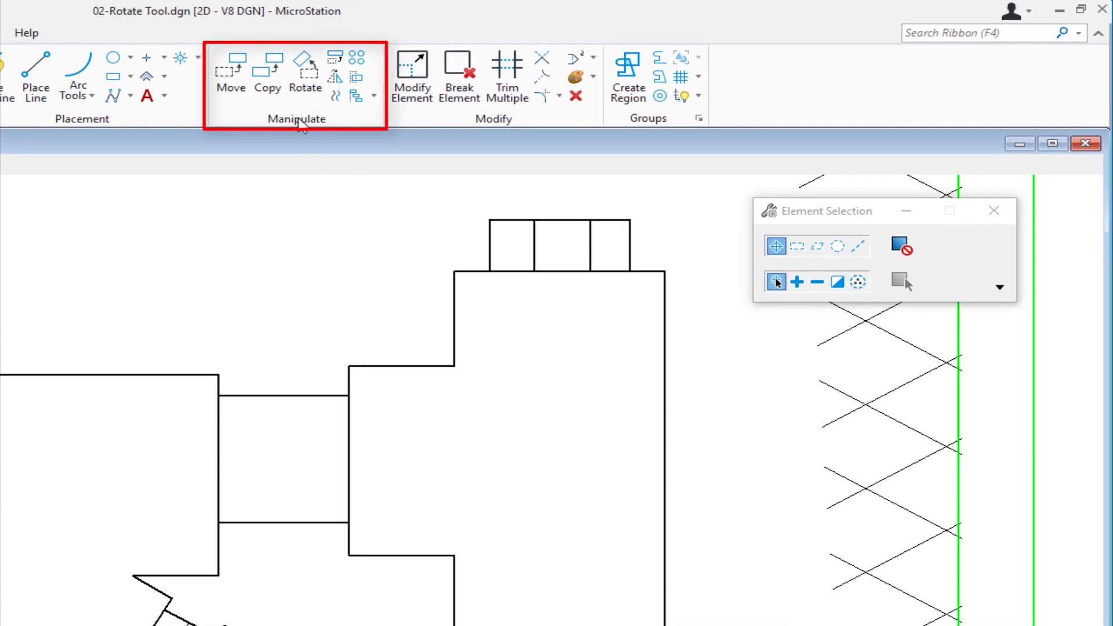
{"action": "left_click", "coordinate": [312, 90]}
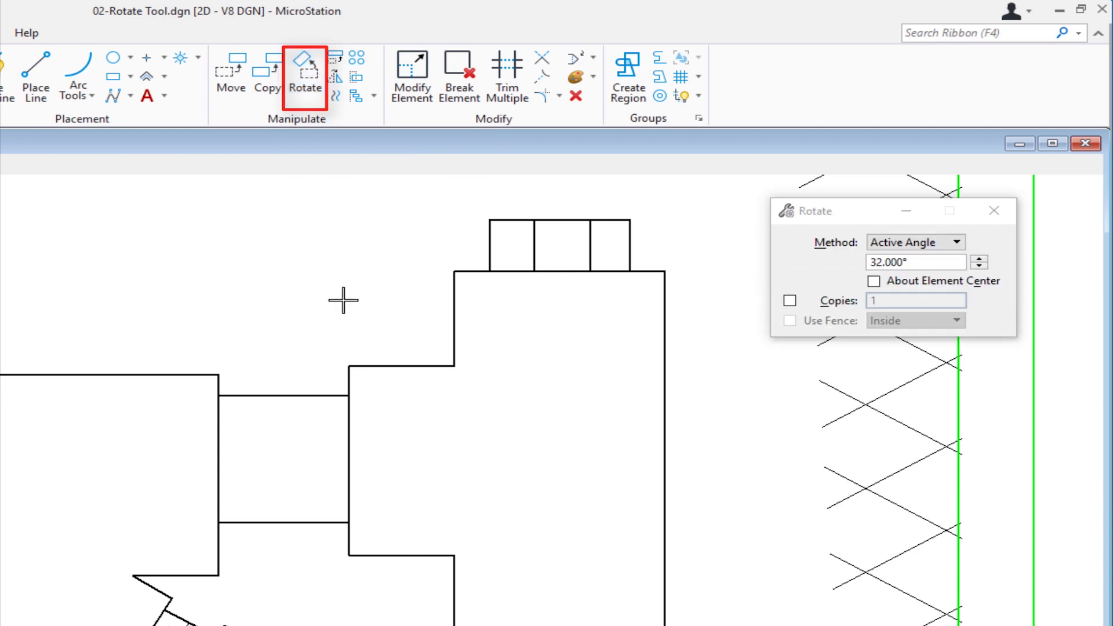
- Try rotating the valve body's top line about its left endpoint by an active angle of 32°, and undo the rotation
{"action": "left_click", "coordinate": [937, 246]}
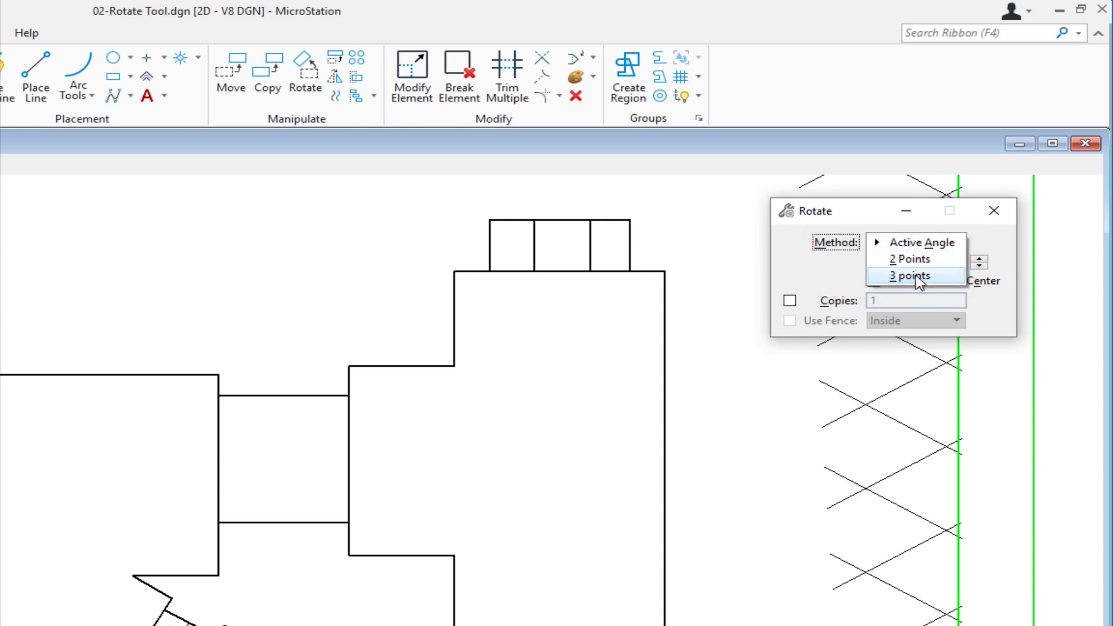
{"action": "left_click", "coordinate": [907, 245]}
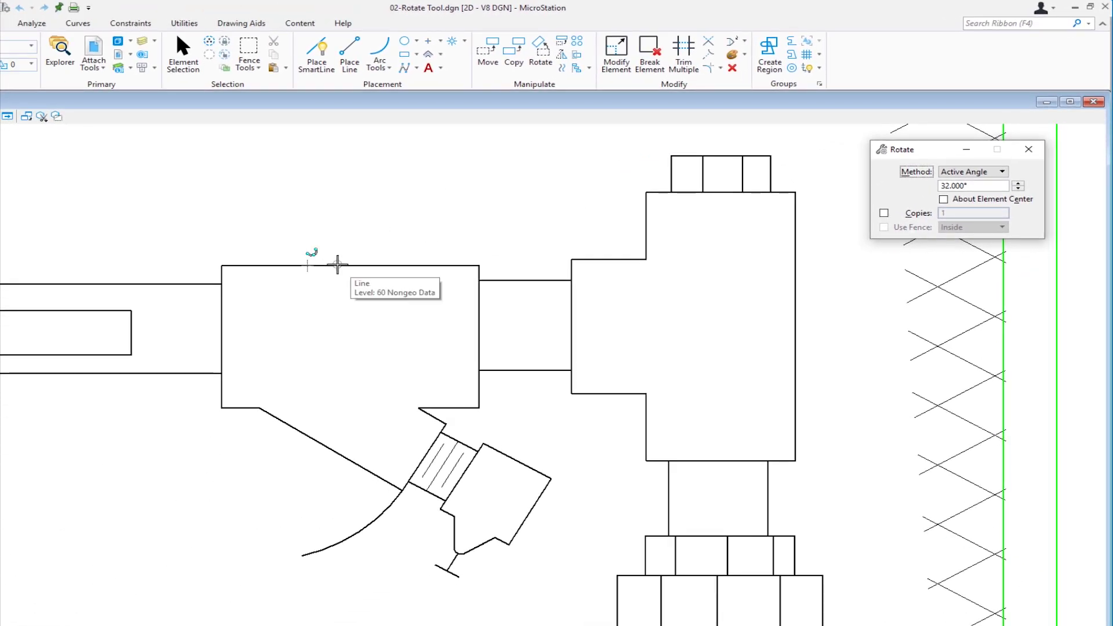
{"action": "left_click", "coordinate": [306, 266]}
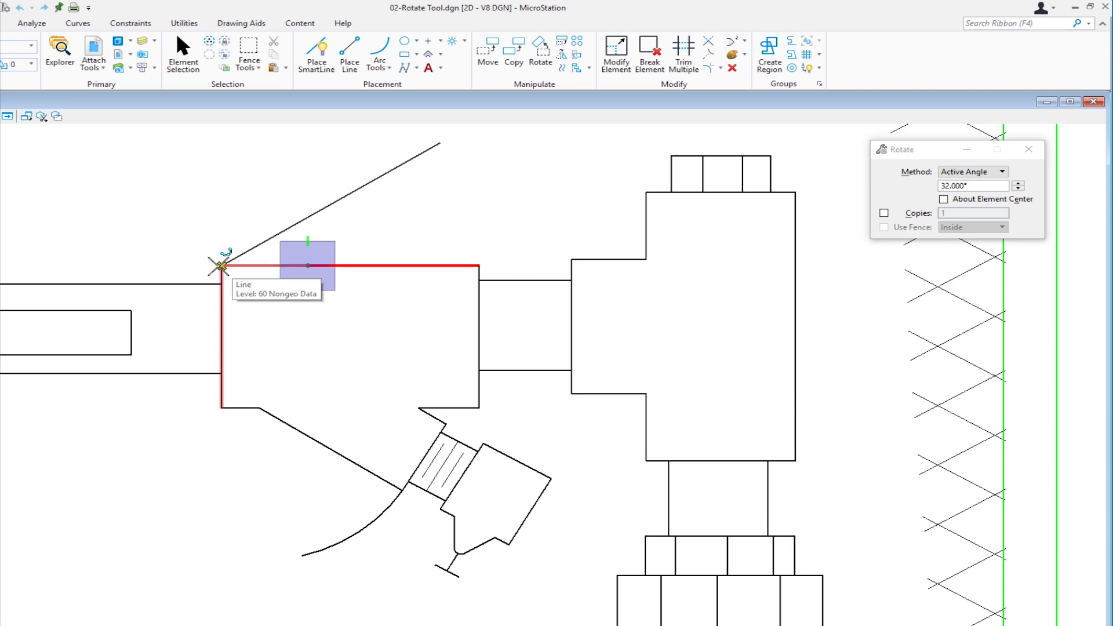
{"action": "left_click", "coordinate": [221, 266]}
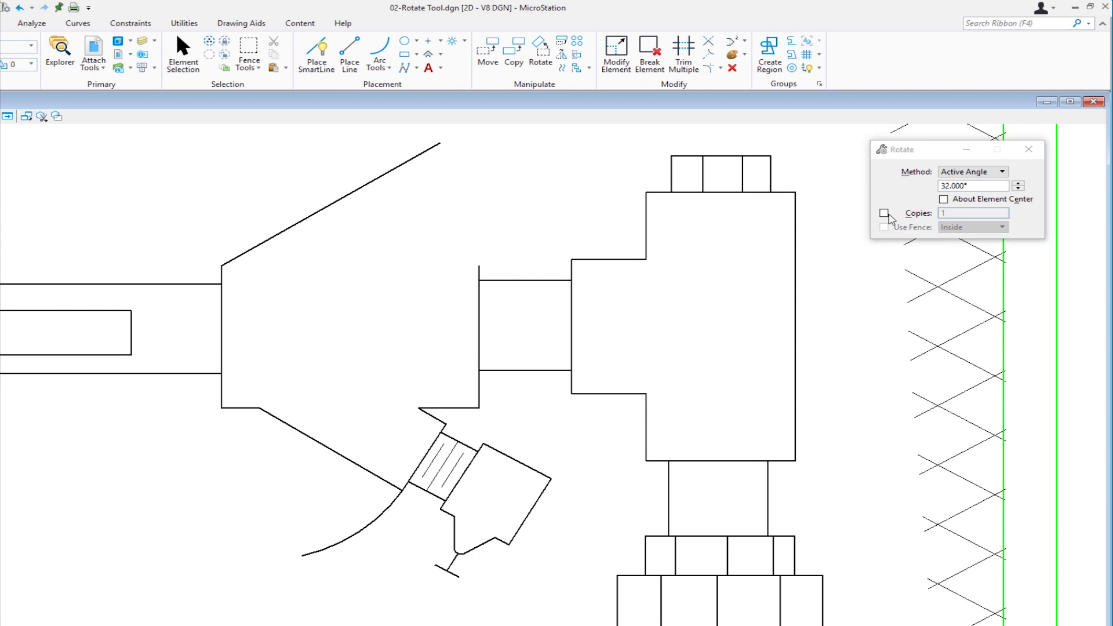
{"action": "key", "text": "ctrl+z"}
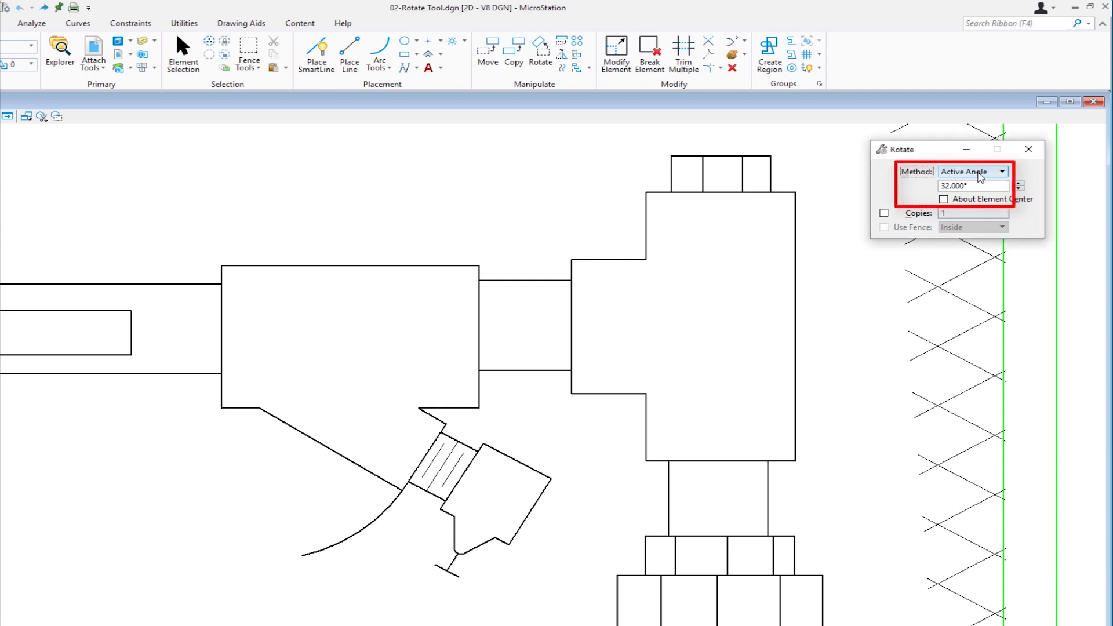
- Set the rotation method to 3 points and enable copies with a count of 3
{"action": "left_click", "coordinate": [979, 172]}
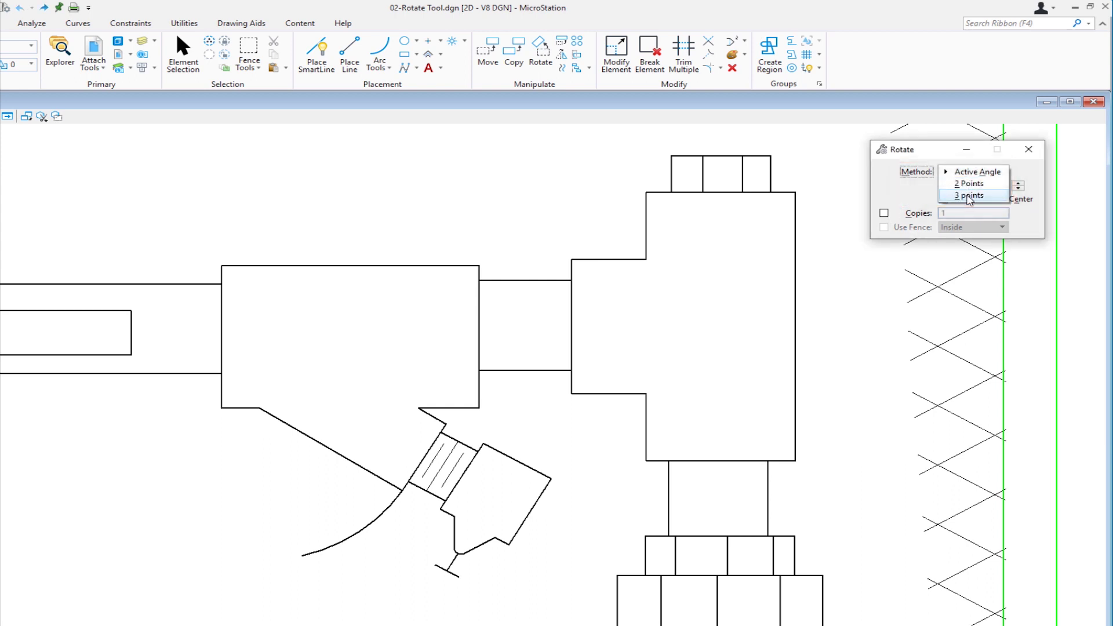
{"action": "left_click", "coordinate": [969, 196]}
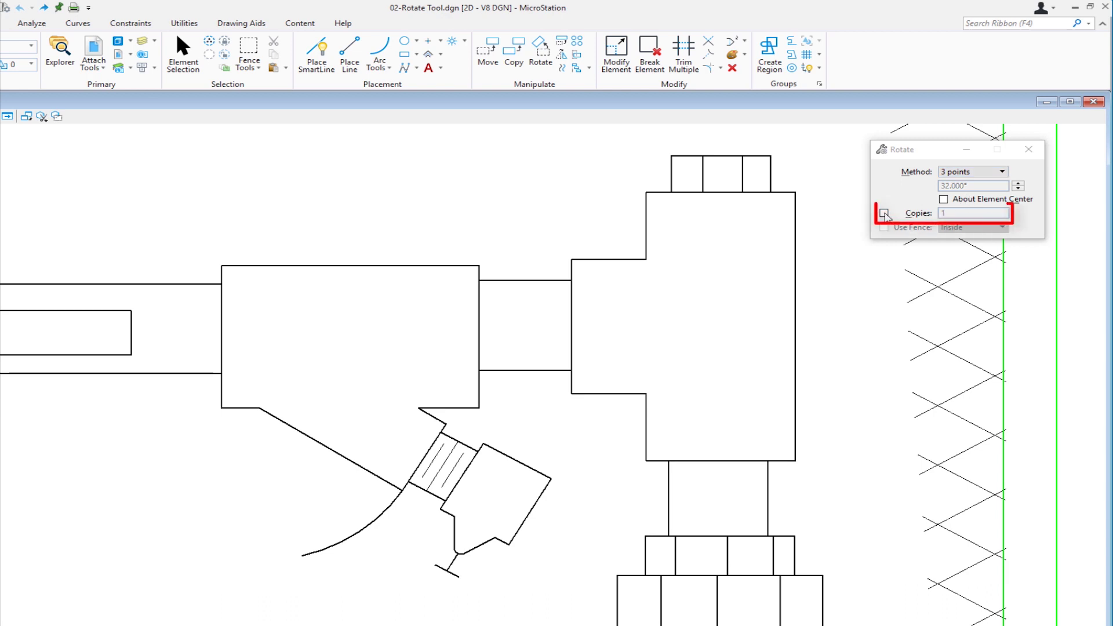
{"action": "left_click", "coordinate": [884, 213]}
{"action": "left_click", "coordinate": [940, 215]}
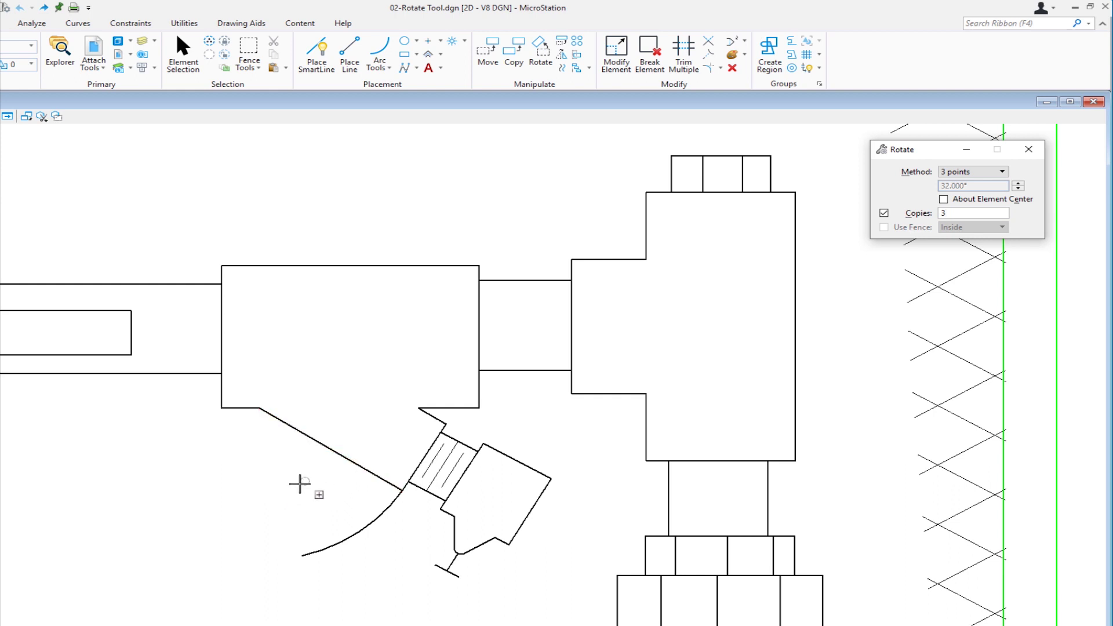
- Rotate copies of the sloped line under the valve body about its upper end to the arc's first third point, using a keypoint snap divisor of 3
{"action": "left_click", "coordinate": [367, 321]}
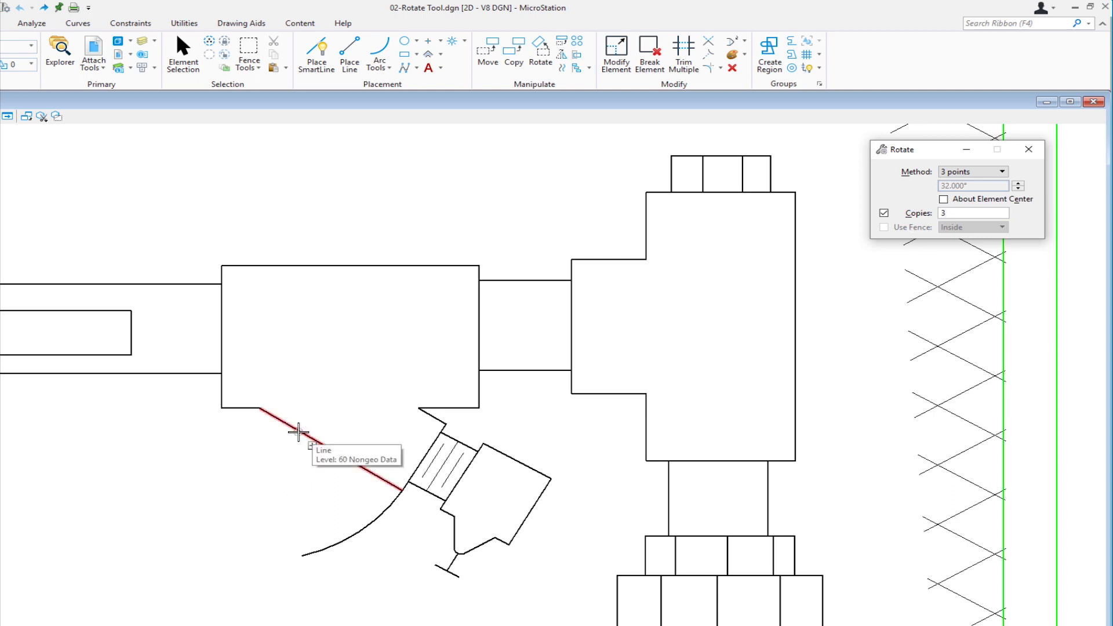
{"action": "left_click", "coordinate": [299, 431]}
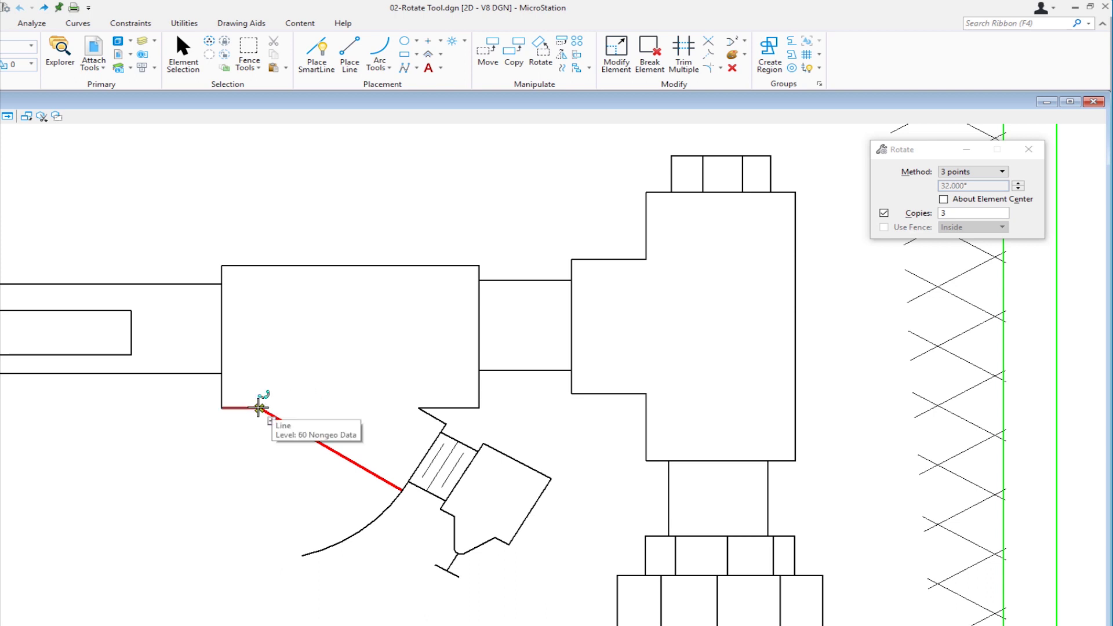
{"action": "left_click", "coordinate": [260, 409]}
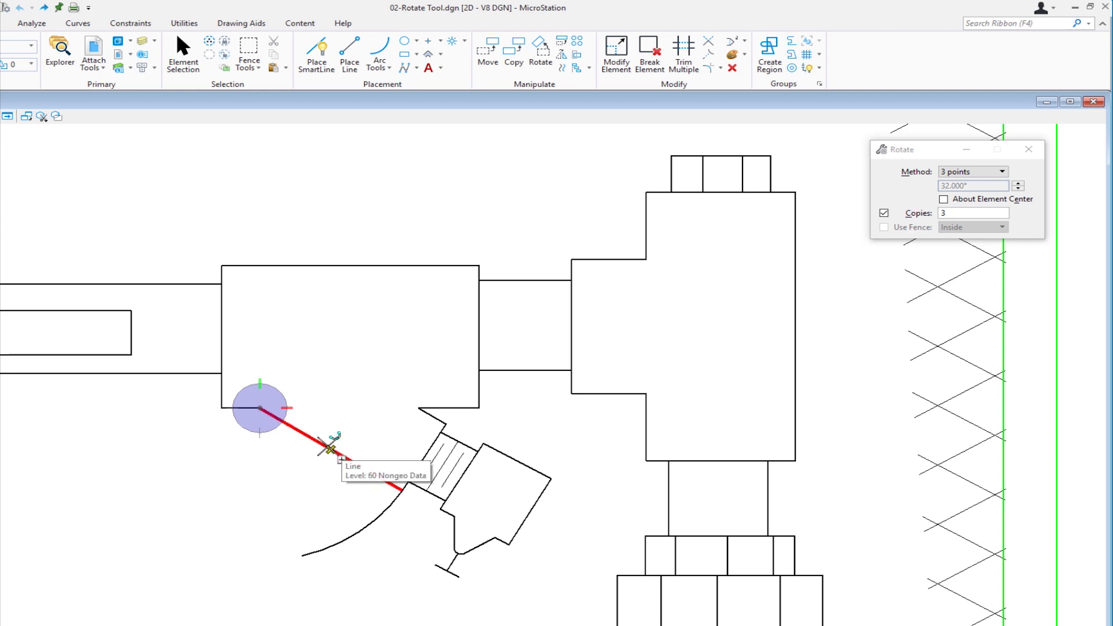
{"action": "left_click", "coordinate": [327, 447]}
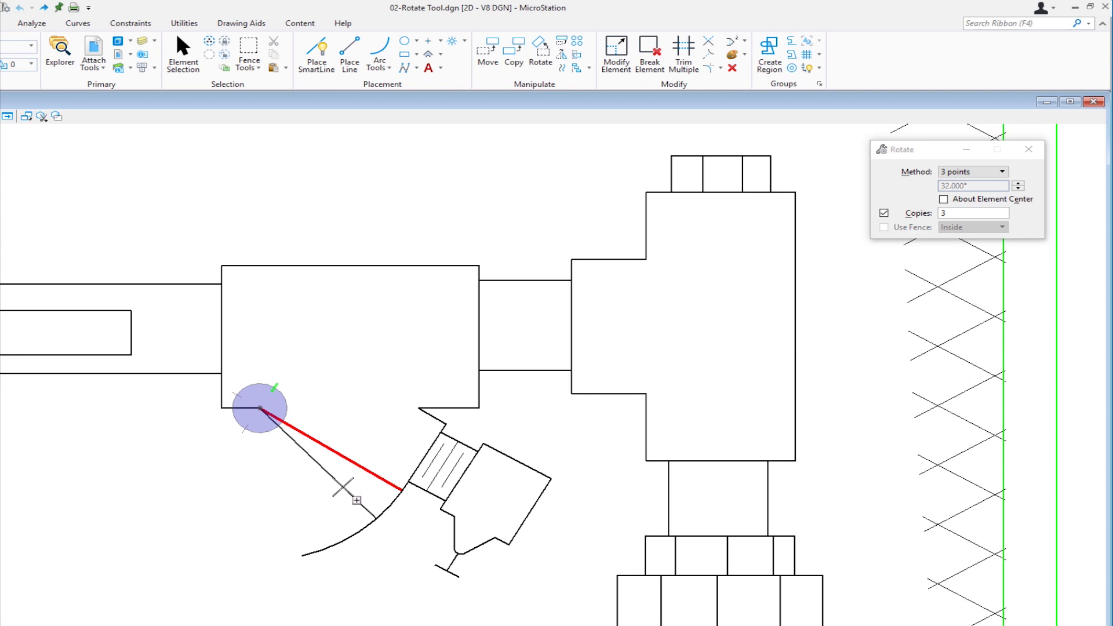
{"action": "key", "text": "k"}
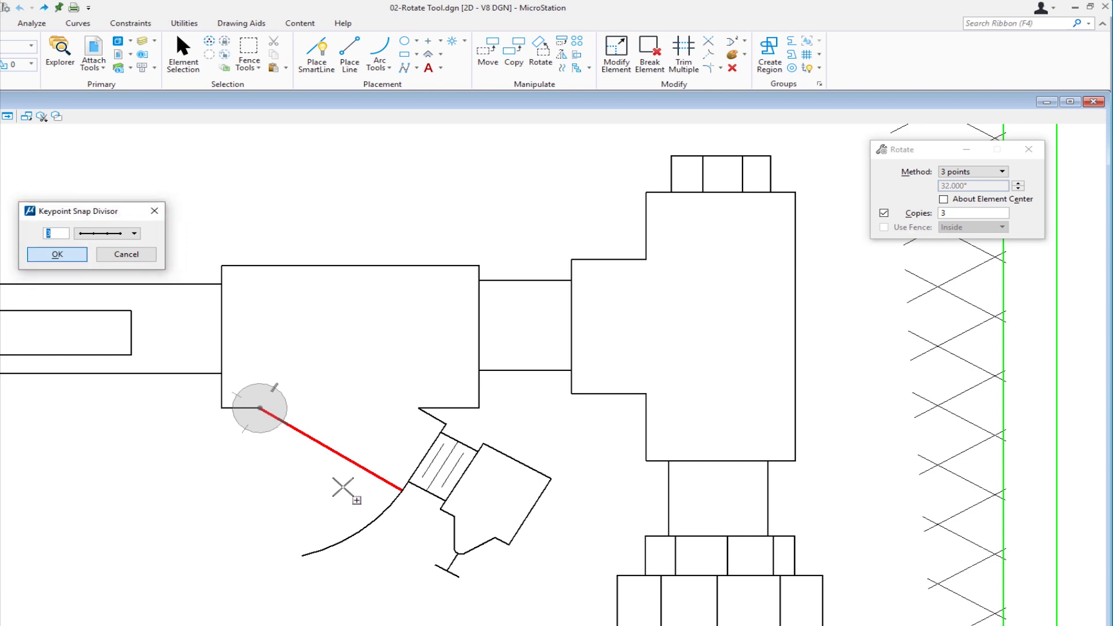
{"action": "key", "text": "Return"}
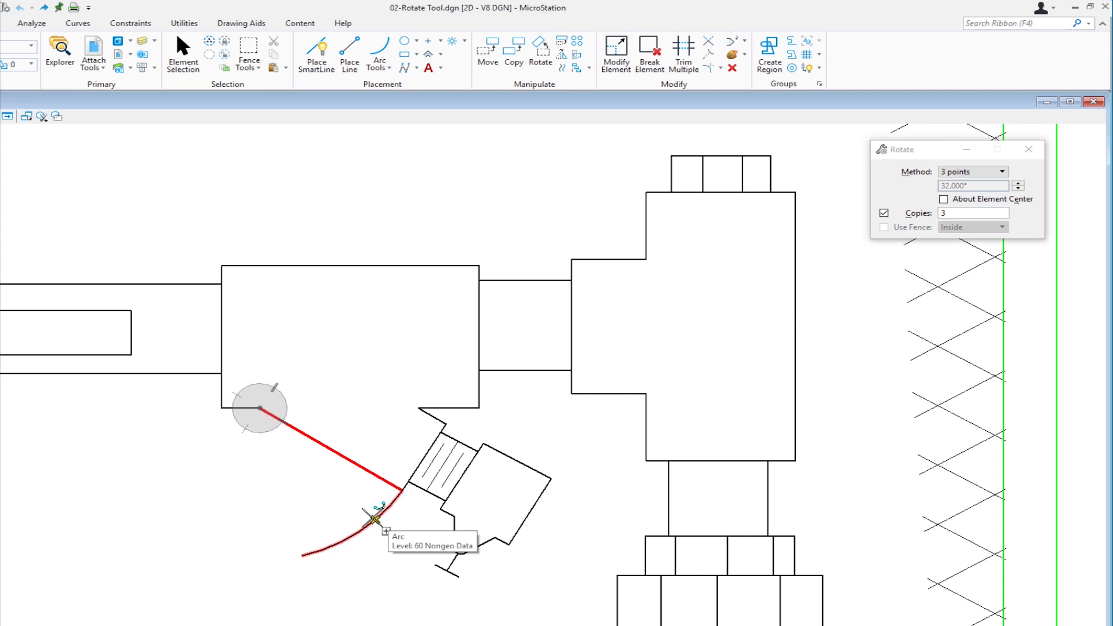
{"action": "left_click", "coordinate": [374, 519]}
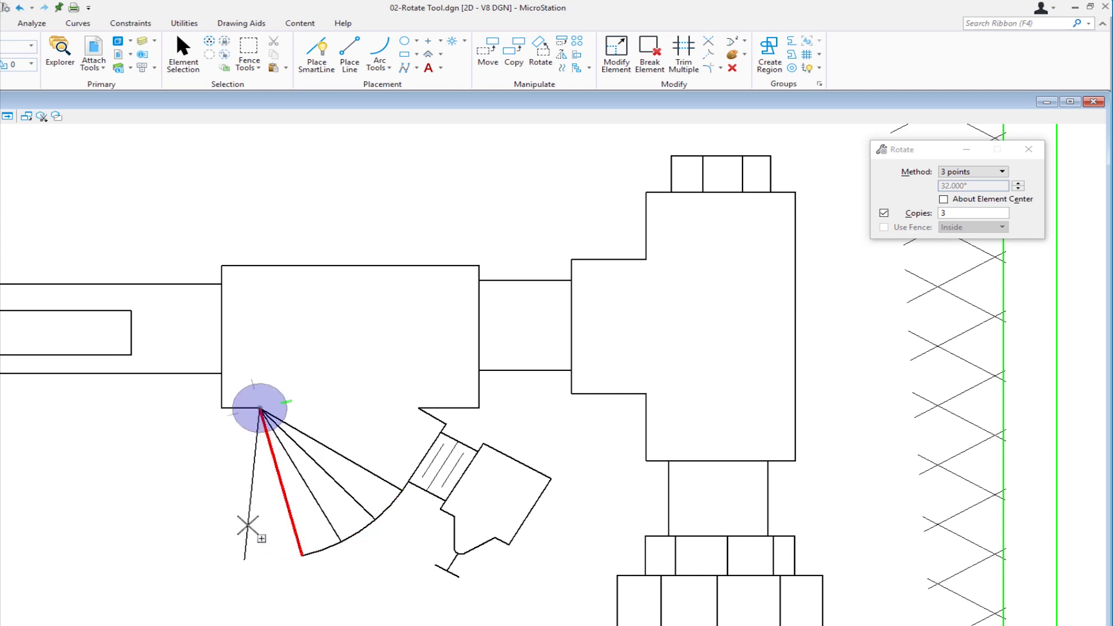
{"action": "right_click", "coordinate": [248, 526]}
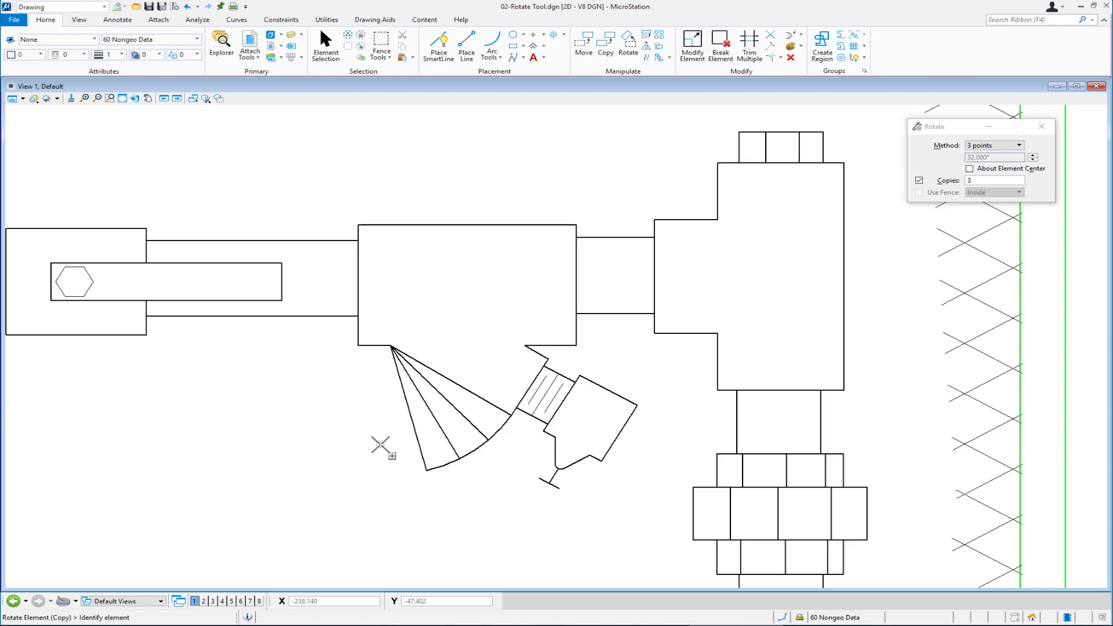
- Close the Rotate drawing, open 03-Copy Parallel Tool.dgn, and start the Move/Copy Parallel tool with the Offset Curve method
{"action": "key", "text": "ctrl+w"}
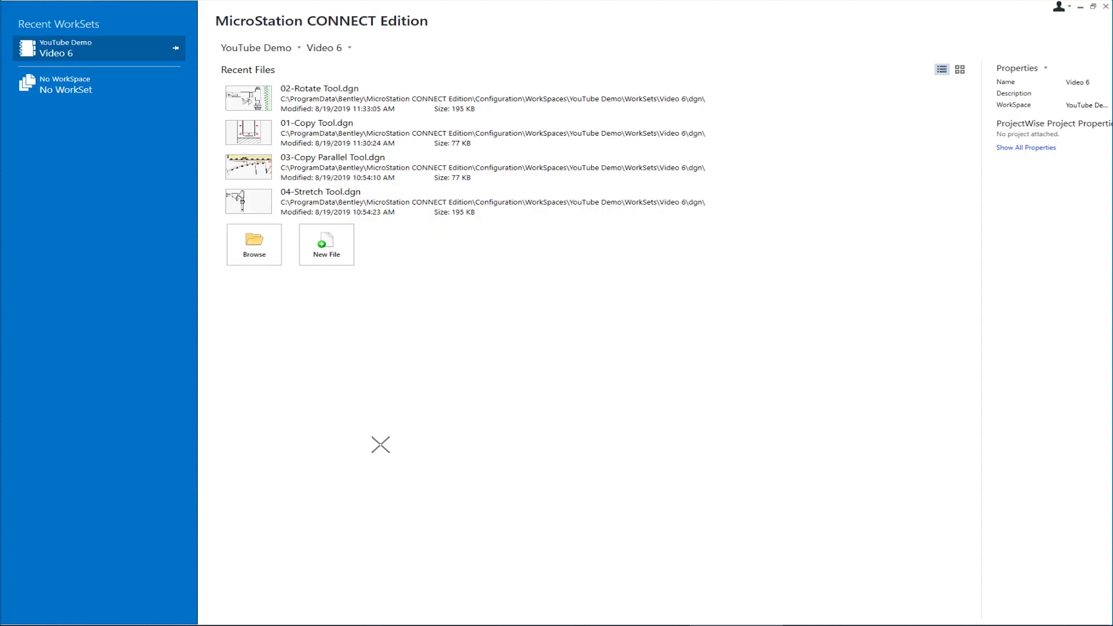
{"action": "double_click", "coordinate": [253, 169]}
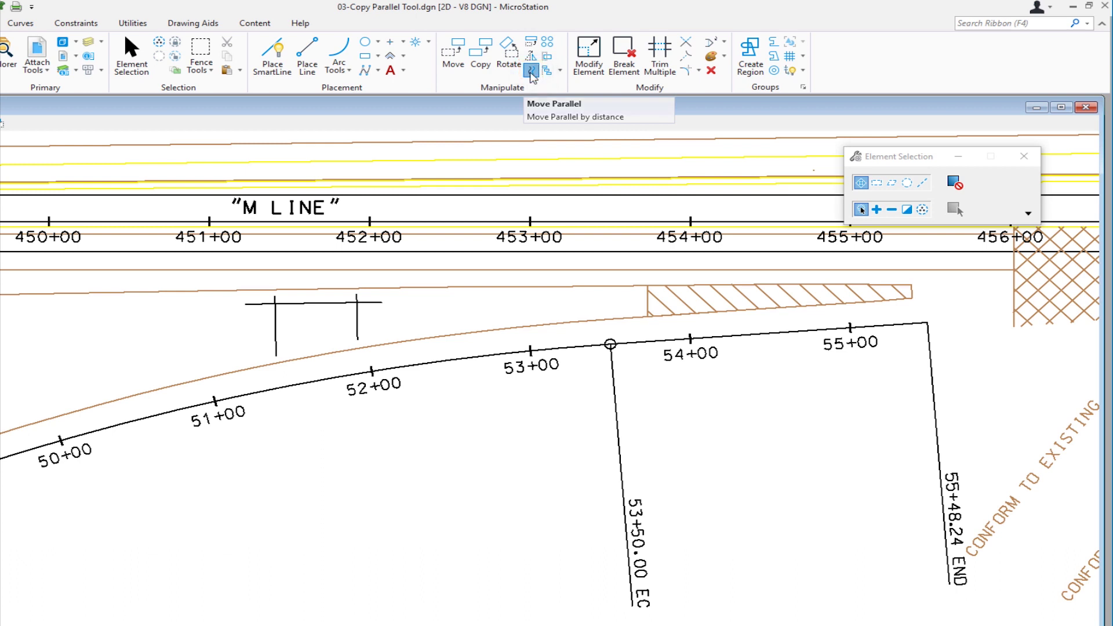
{"action": "left_click", "coordinate": [531, 72]}
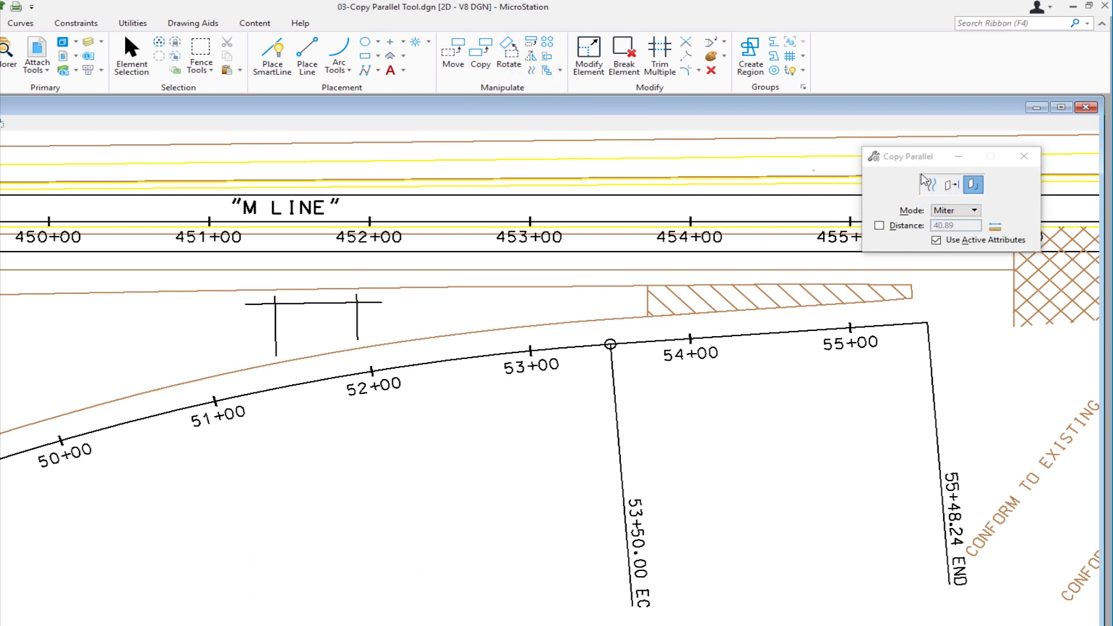
{"action": "left_click", "coordinate": [926, 184]}
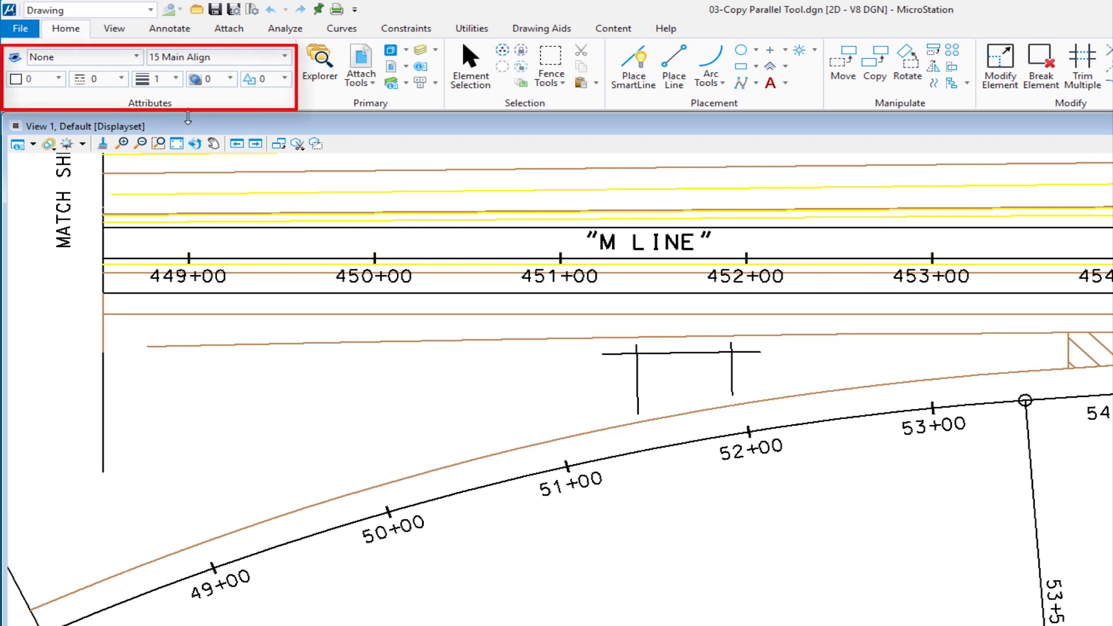
- Match the active attributes to the brown curve above the station alignment, and try copying the alignment curve parallel on its lower side
{"action": "left_click", "coordinate": [214, 144]}
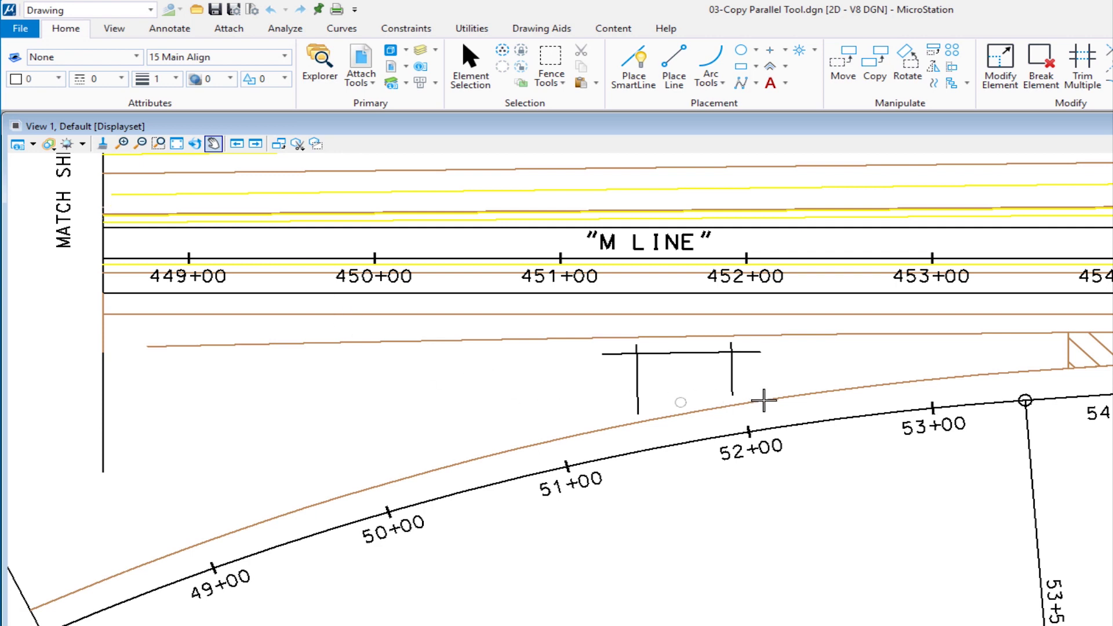
{"action": "left_click", "coordinate": [800, 393], "text": "alt"}
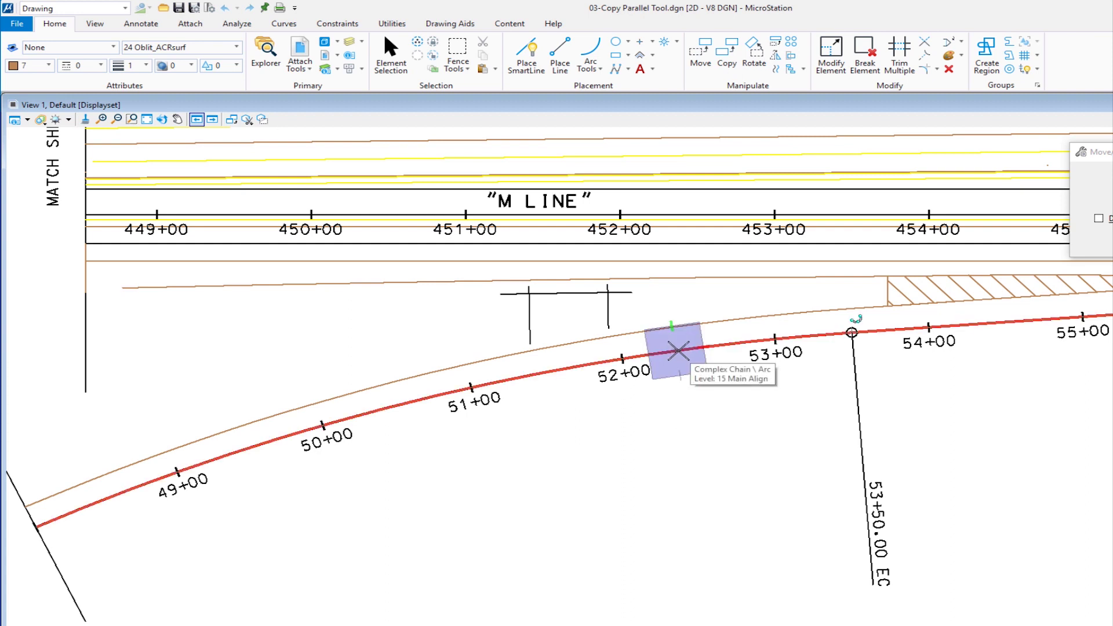
{"action": "left_click", "coordinate": [676, 350]}
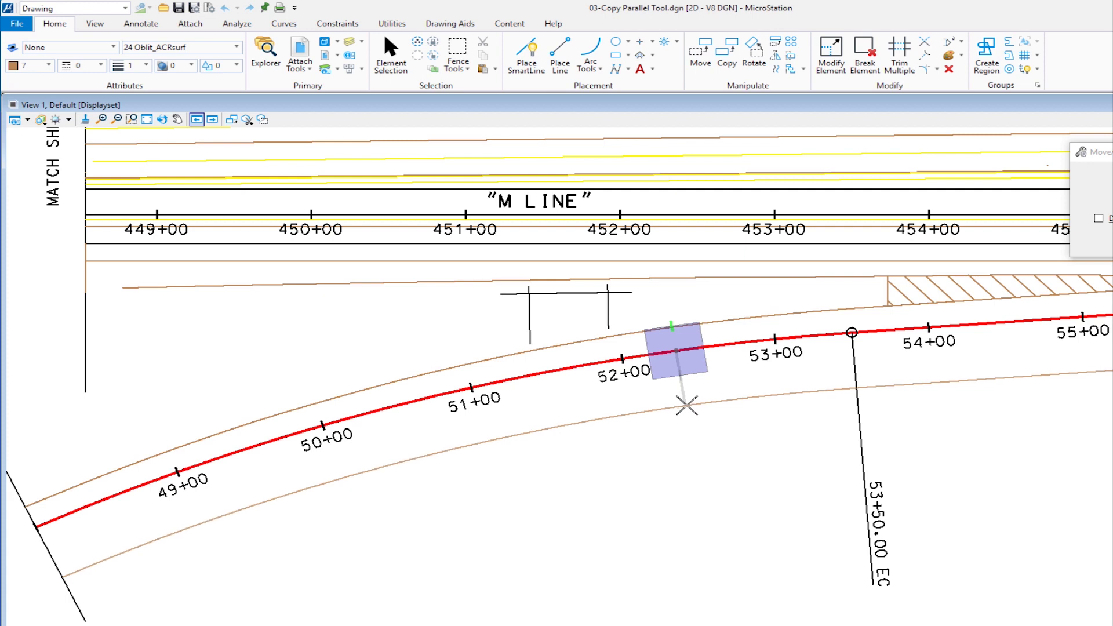
{"action": "right_click", "coordinate": [687, 405]}
{"action": "left_click", "coordinate": [686, 405]}
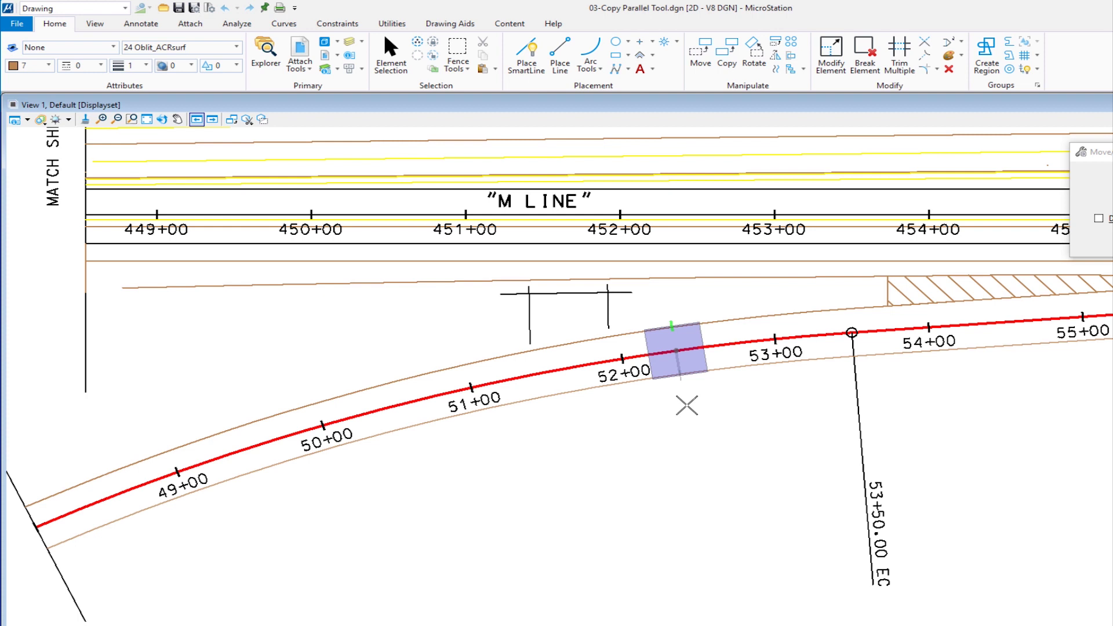
{"action": "left_click", "coordinate": [688, 409]}
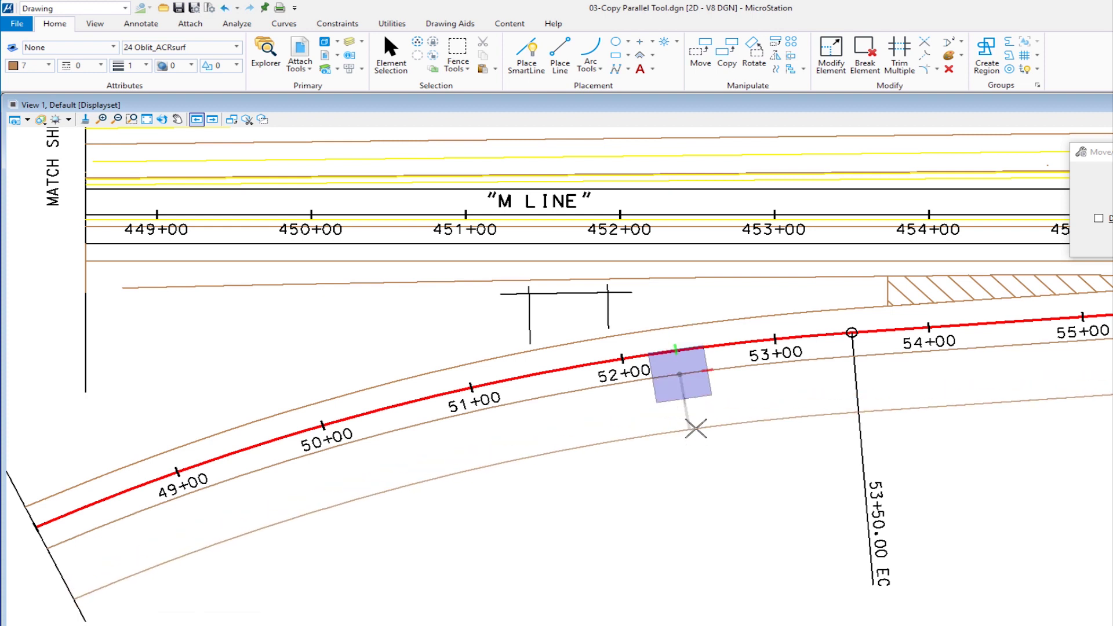
{"action": "right_click", "coordinate": [690, 429]}
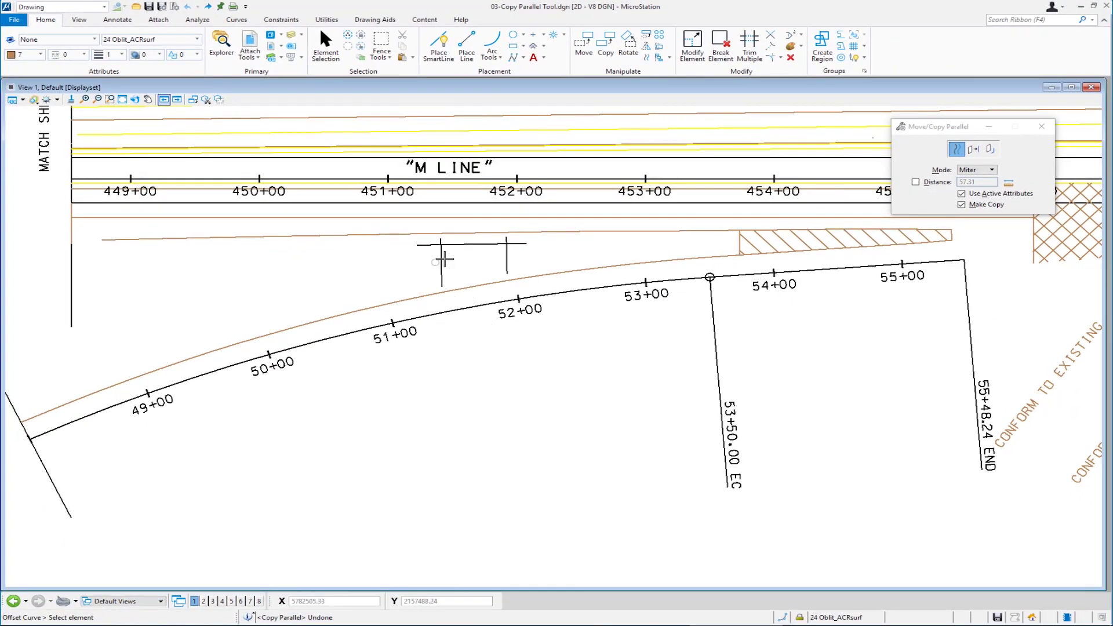
- Using the Portion of Element method, copy the alignment segment around station 52+00 parallel to the lower end of the right vertical building line
{"action": "scroll", "coordinate": [444, 260], "scroll_direction": "up", "scroll_amount": 5}
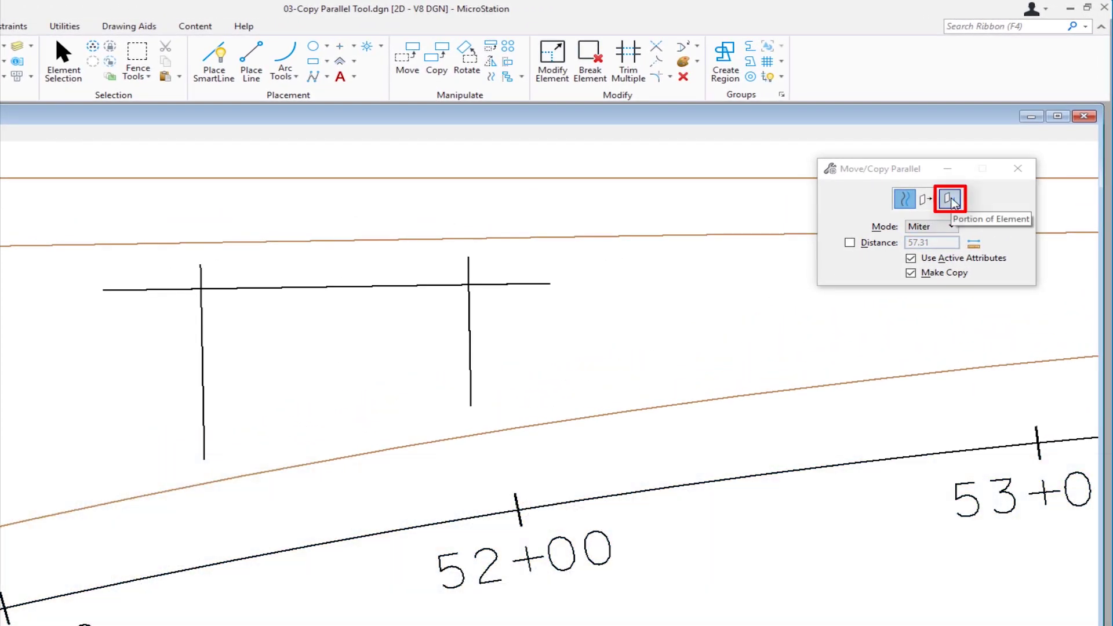
{"action": "left_click", "coordinate": [950, 199]}
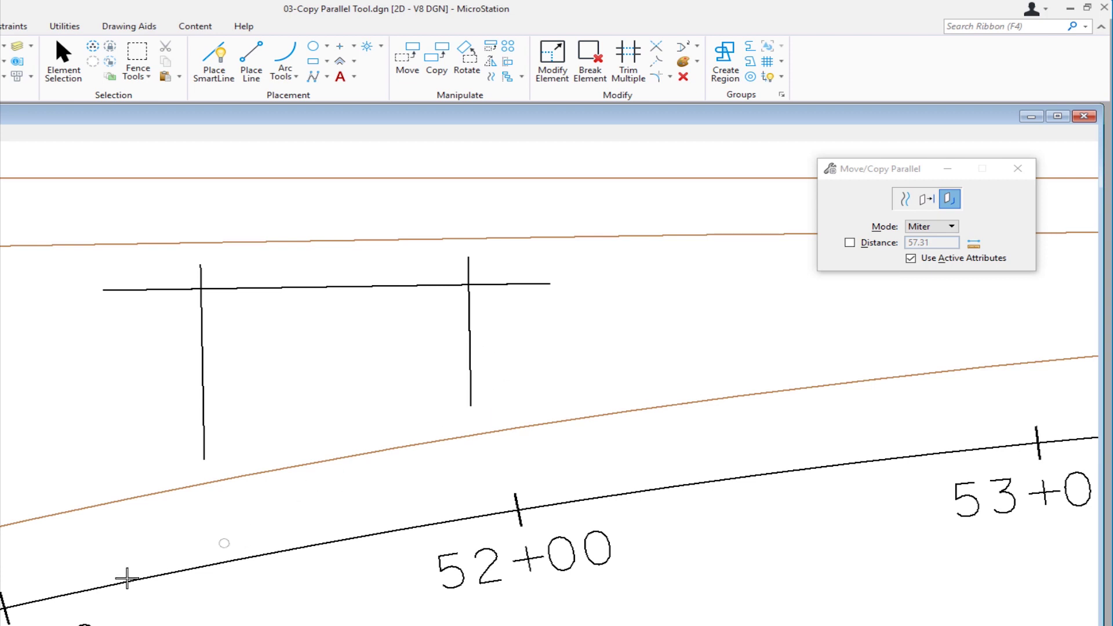
{"action": "left_click", "coordinate": [616, 494]}
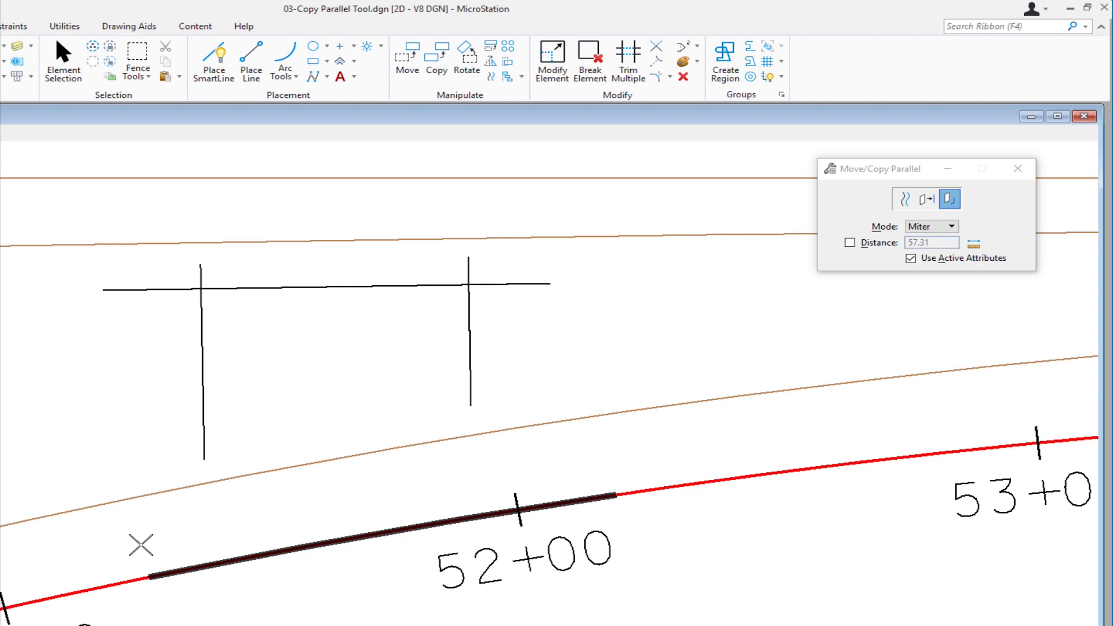
{"action": "left_click", "coordinate": [141, 545]}
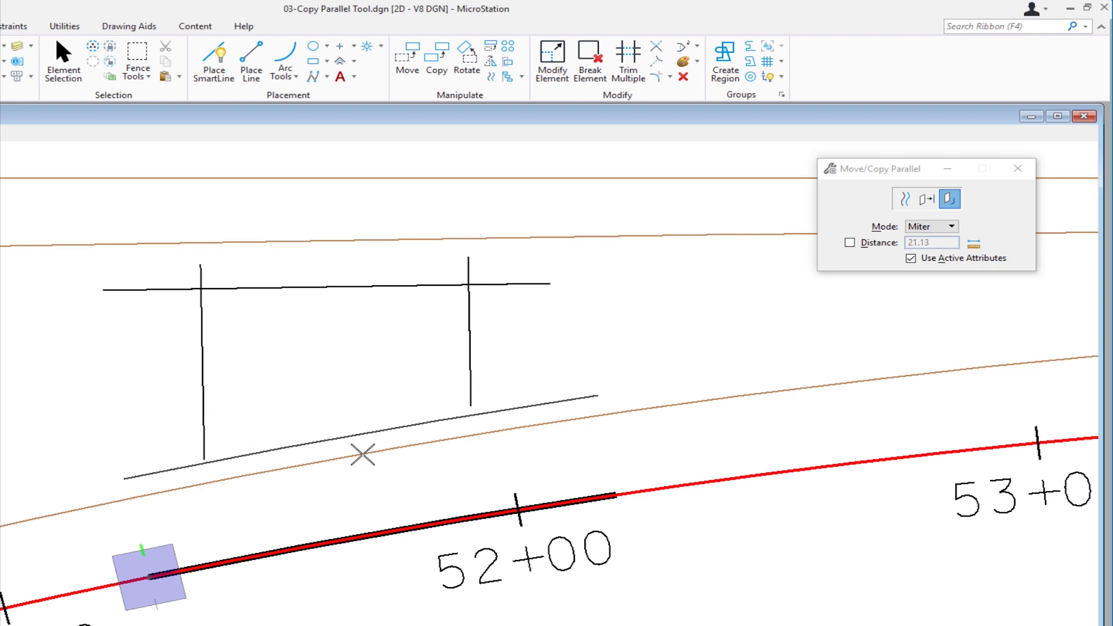
{"action": "left_click", "coordinate": [471, 404]}
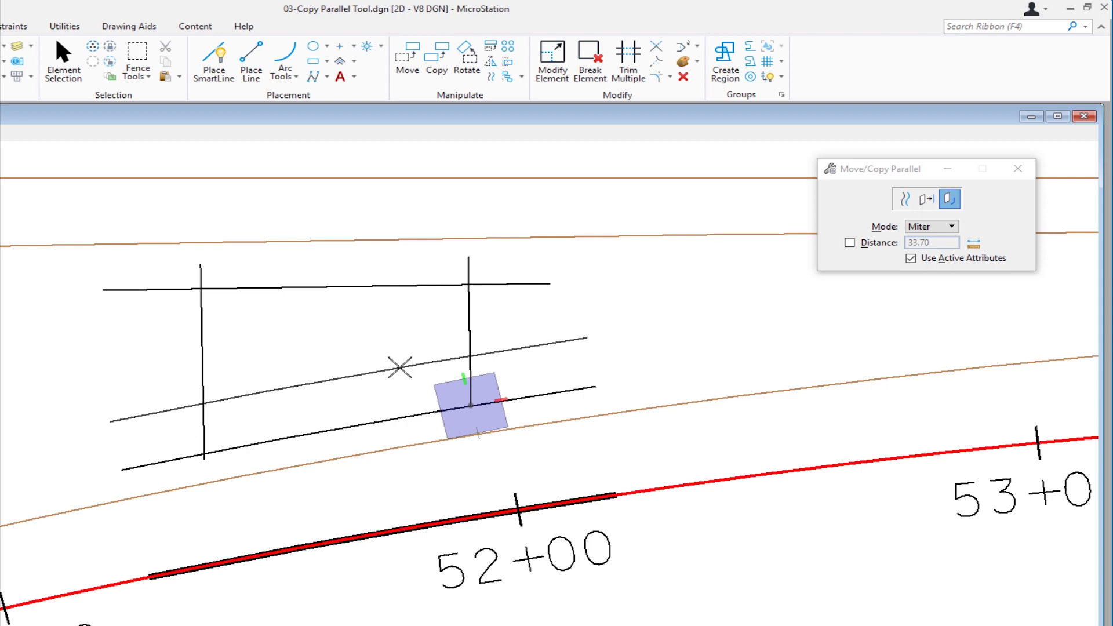
{"action": "right_click", "coordinate": [400, 368]}
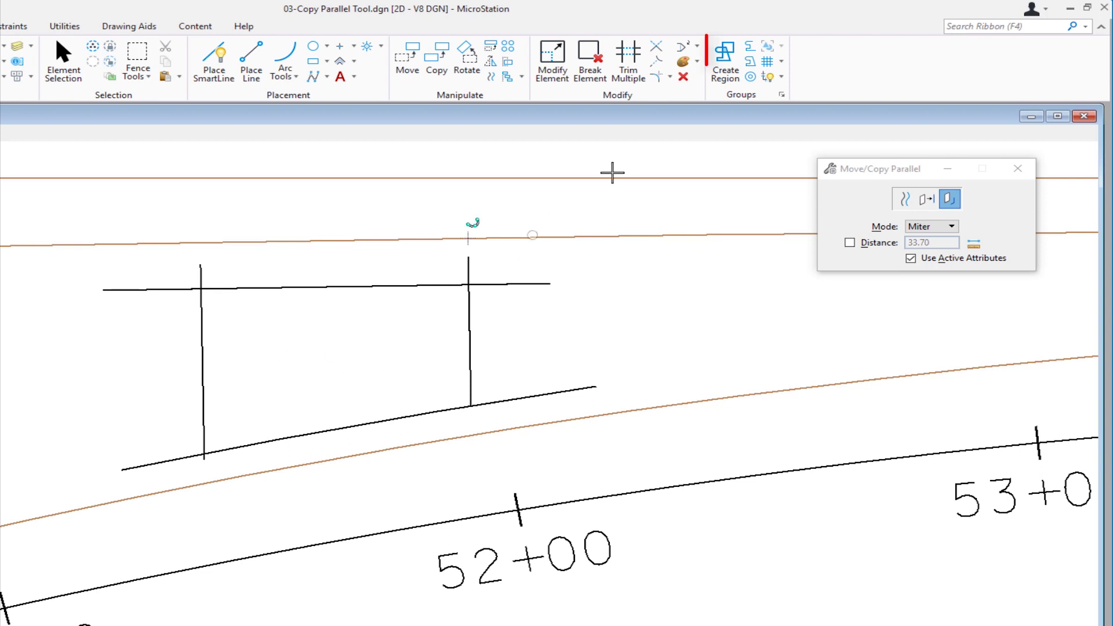
- Create a flood region with no fill from the four crossing building lines without keeping the originals, and return to Element Selection
{"action": "left_click", "coordinate": [732, 68]}
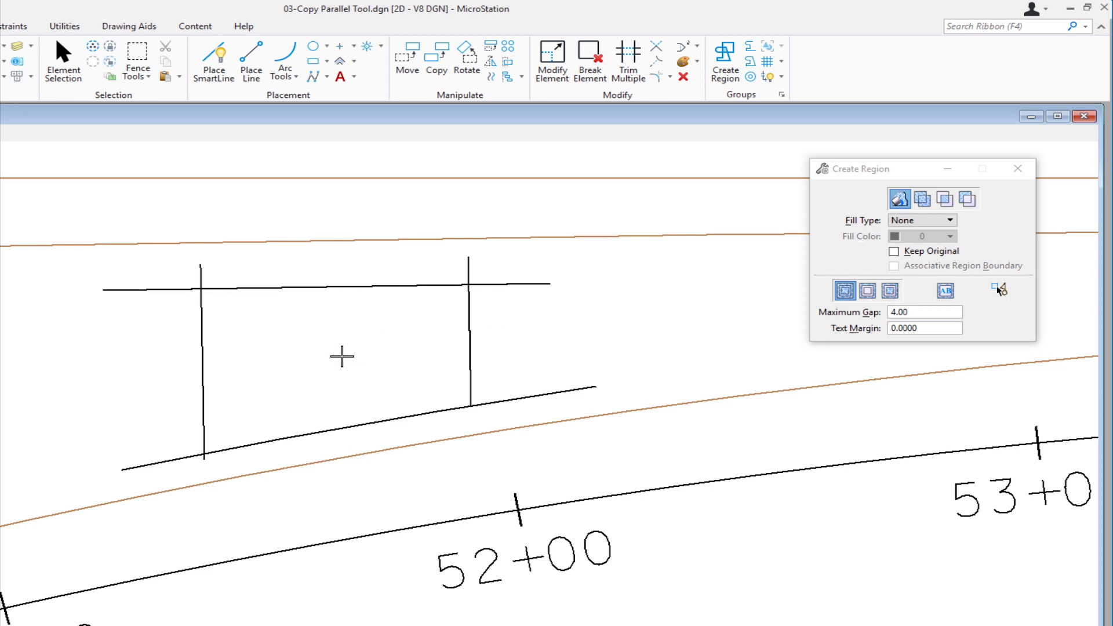
{"action": "left_click", "coordinate": [341, 357]}
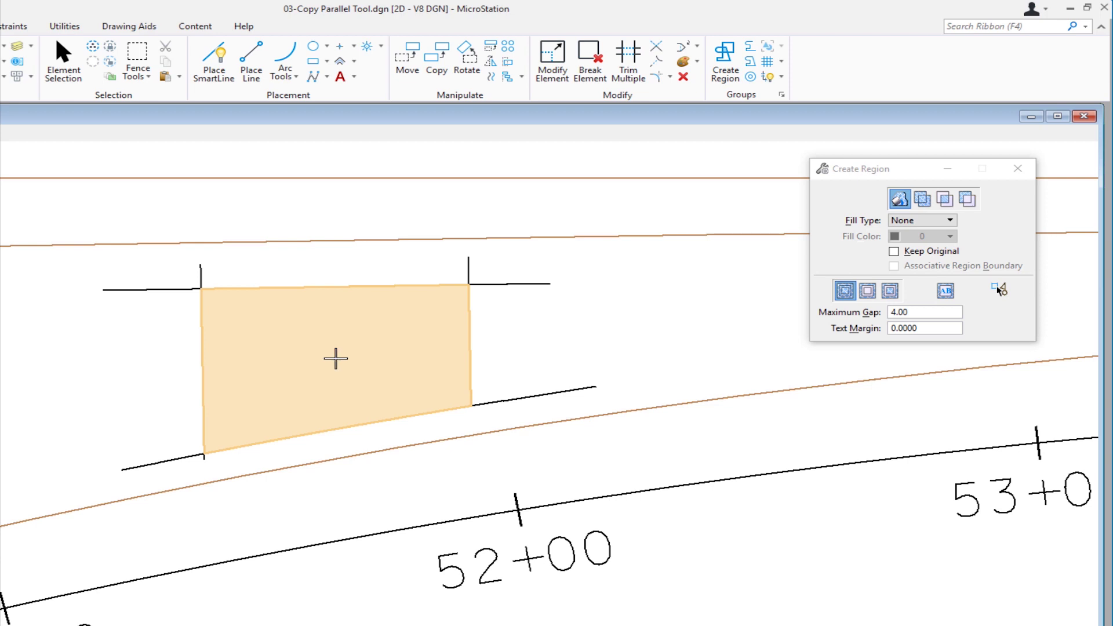
{"action": "left_click", "coordinate": [336, 358]}
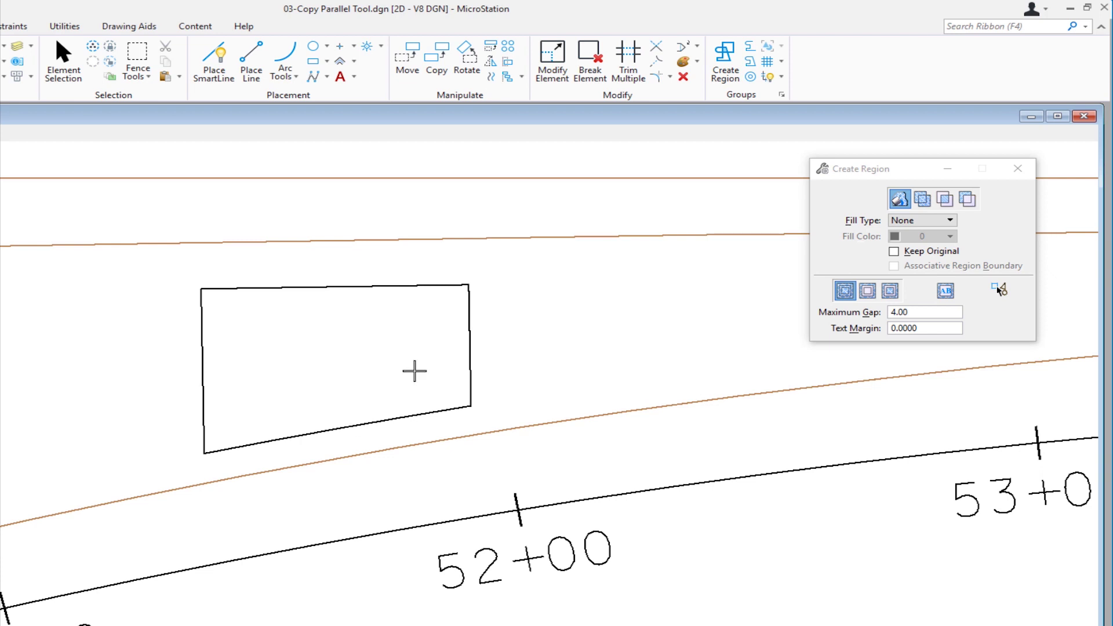
{"action": "right_click", "coordinate": [580, 367]}
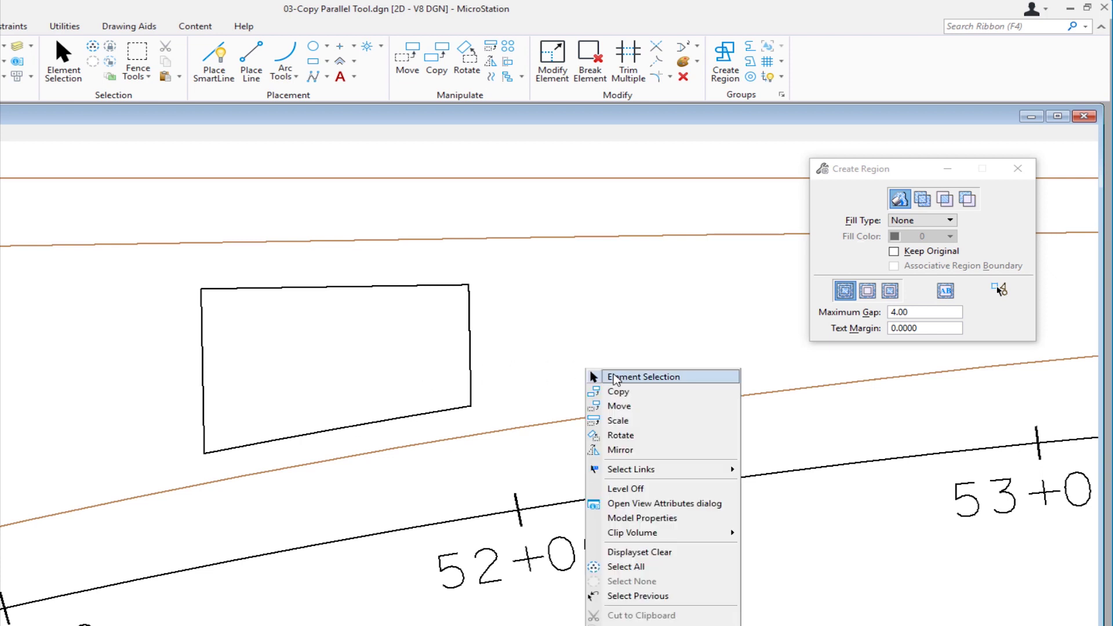
{"action": "left_click", "coordinate": [616, 378]}
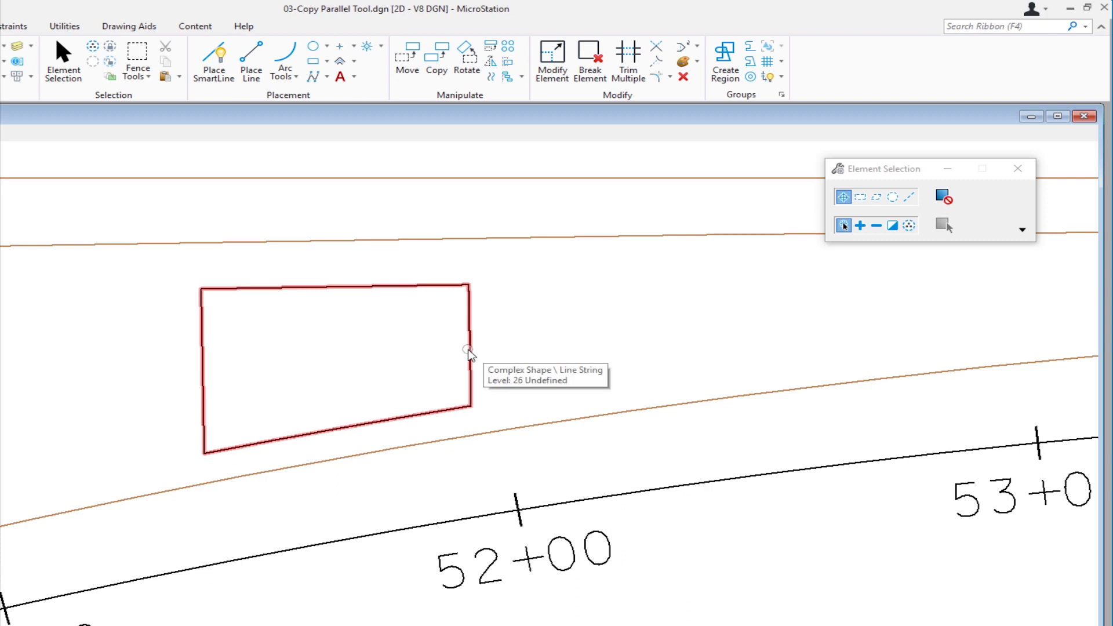
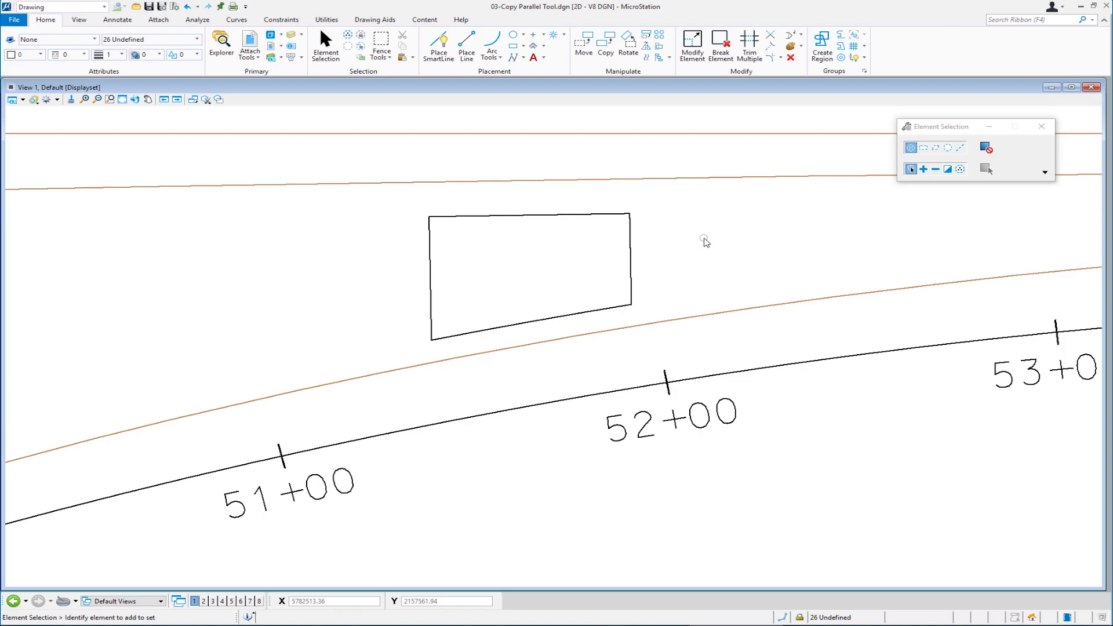
- Close the Copy Parallel drawing, open 04-Stretch Tool.dgn, and start the Stretch tool
{"action": "key", "text": "ctrl+w"}
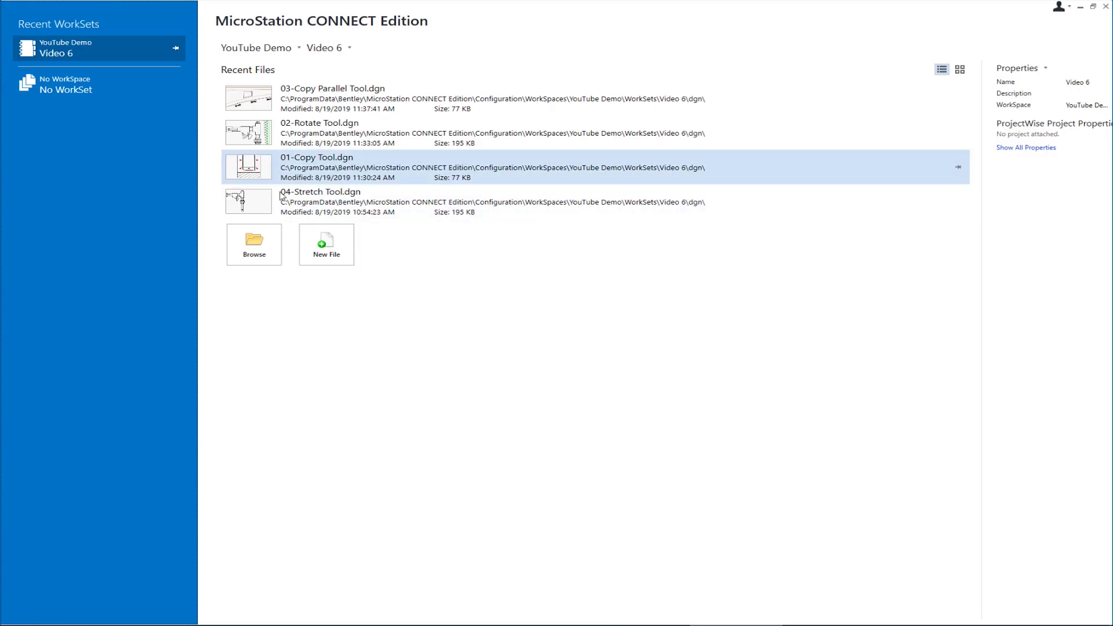
{"action": "left_click", "coordinate": [249, 201]}
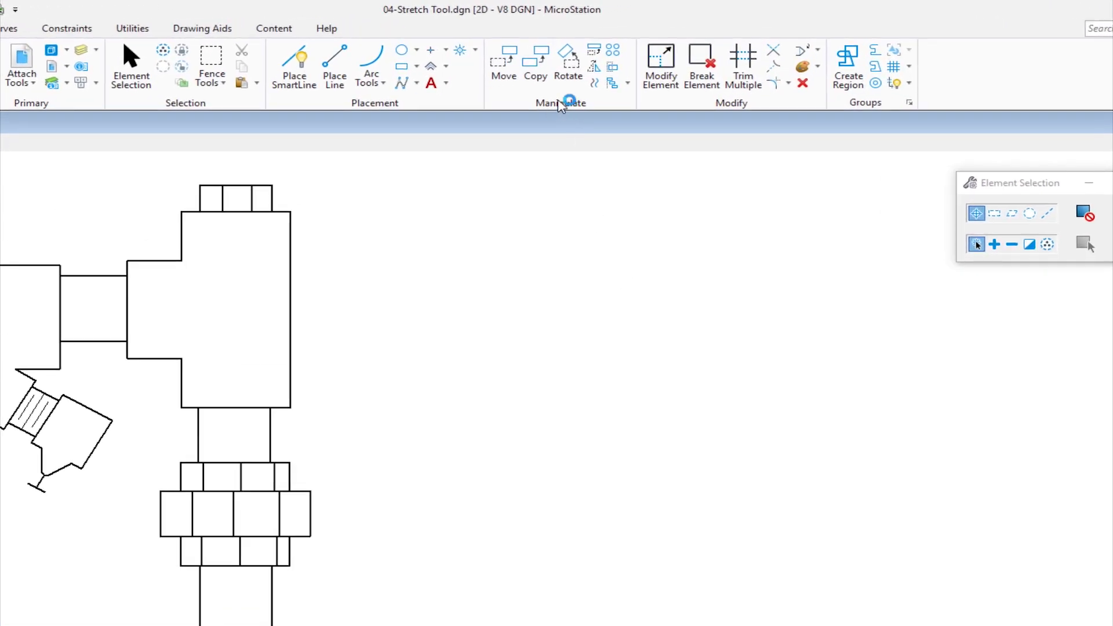
{"action": "left_click", "coordinate": [614, 69]}
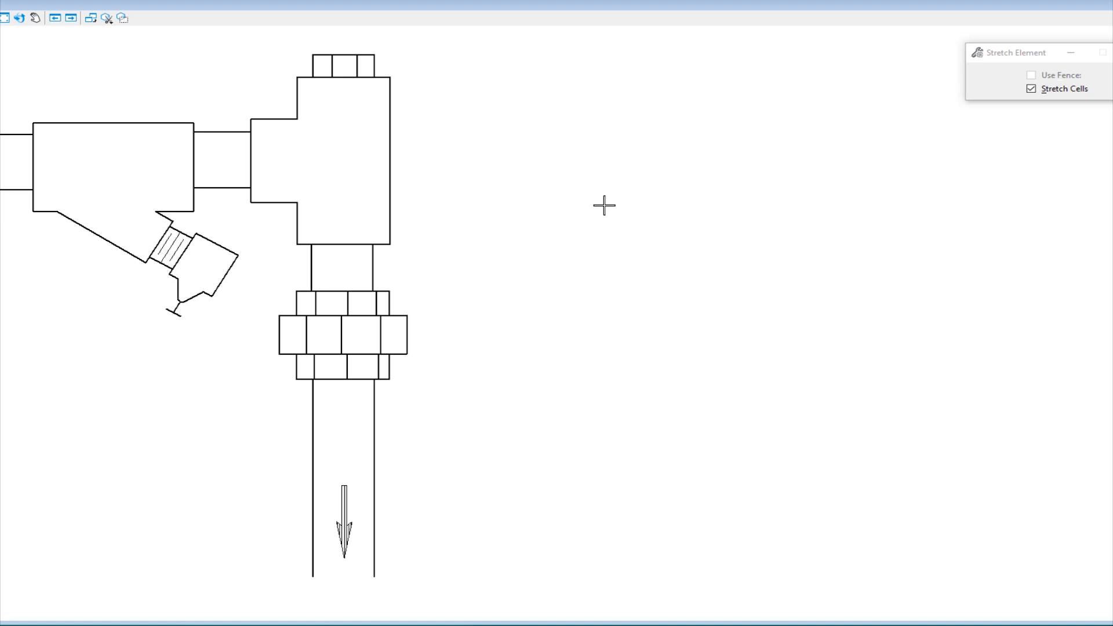
- Fence the tee fitting and its vertical pipe run, and stretch them horizontally away from the valve body to lengthen the connecting pipe
{"action": "left_click", "coordinate": [245, 45]}
{"action": "left_click", "coordinate": [431, 593]}
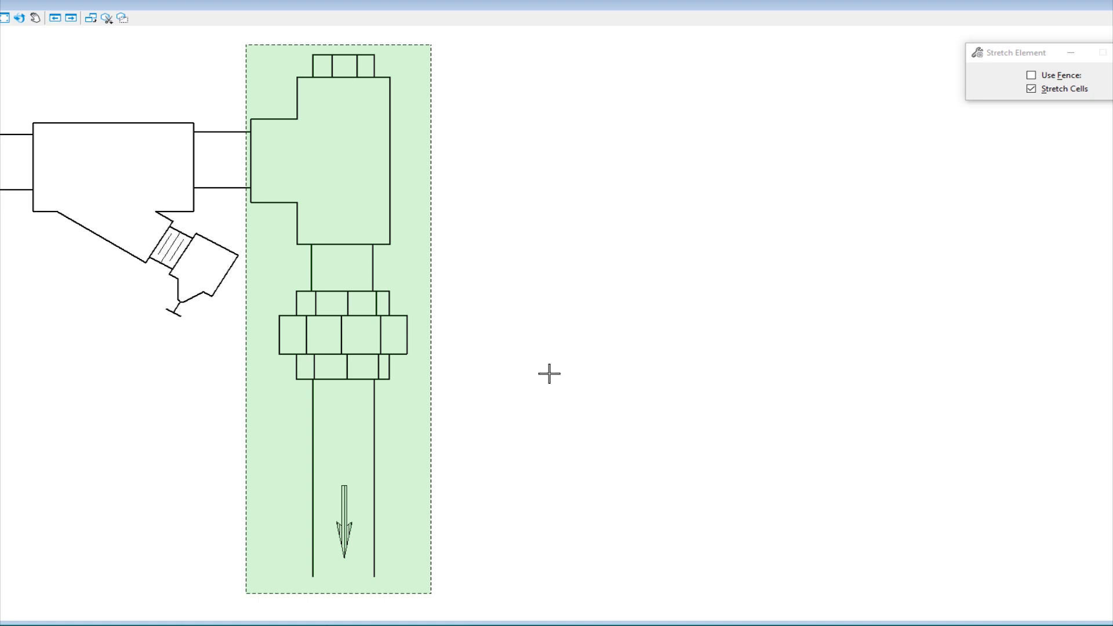
{"action": "left_click", "coordinate": [343, 244]}
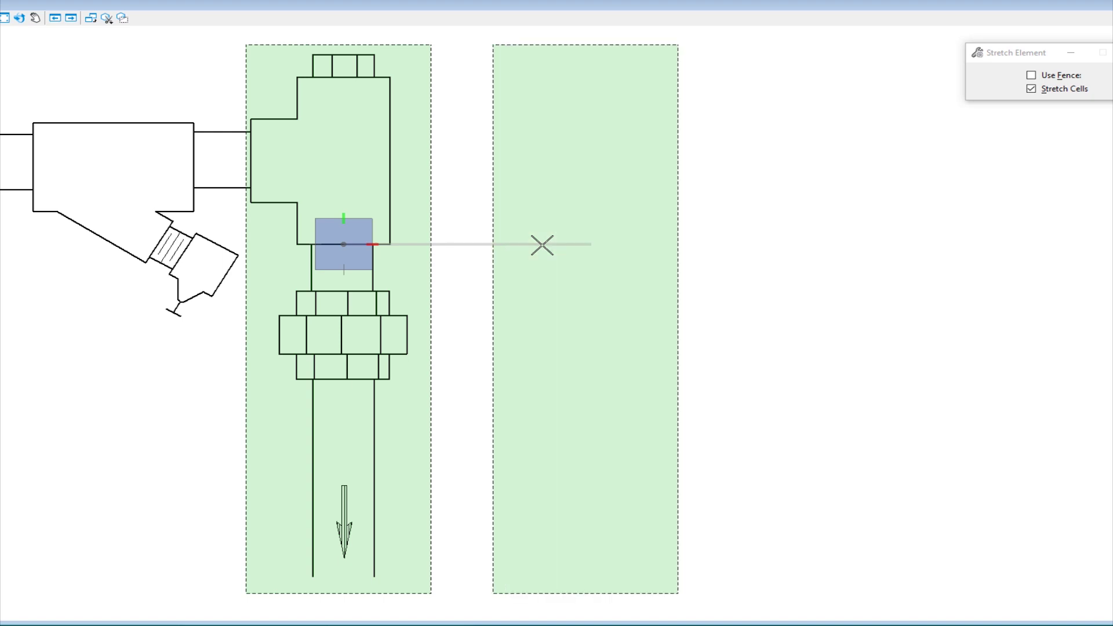
{"action": "left_click", "coordinate": [542, 245]}
{"action": "right_click", "coordinate": [663, 245]}
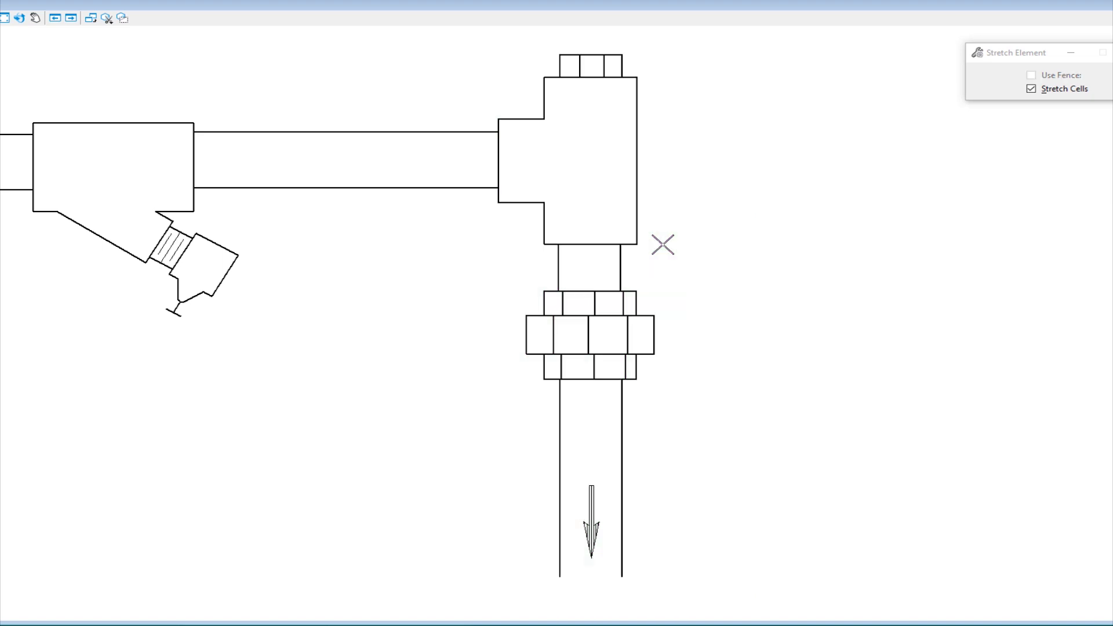